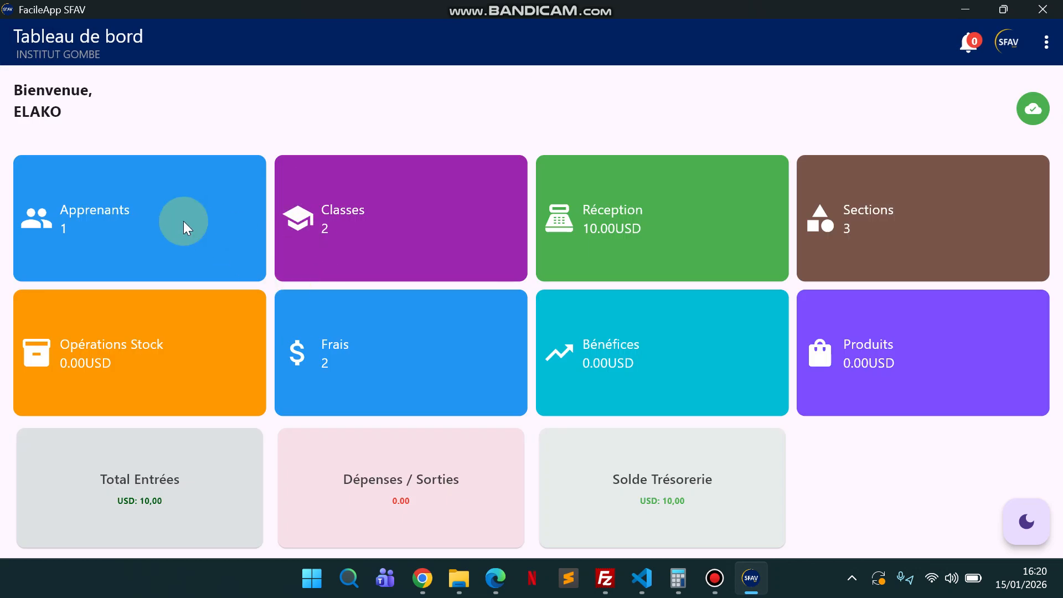
Search the learners list (Apprenants) for the learner by surname
click(178, 217)
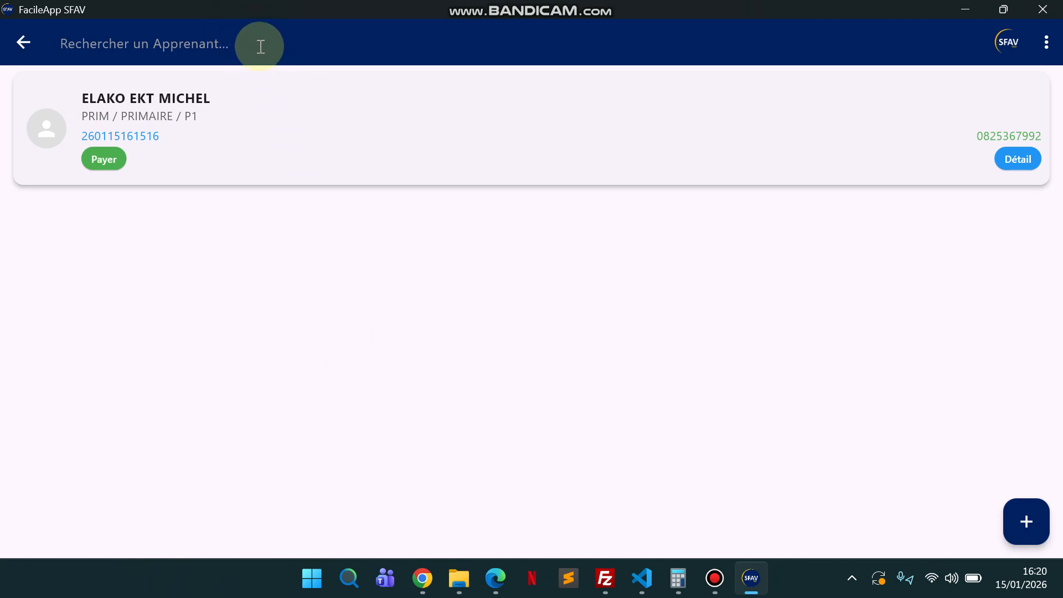
click(173, 47)
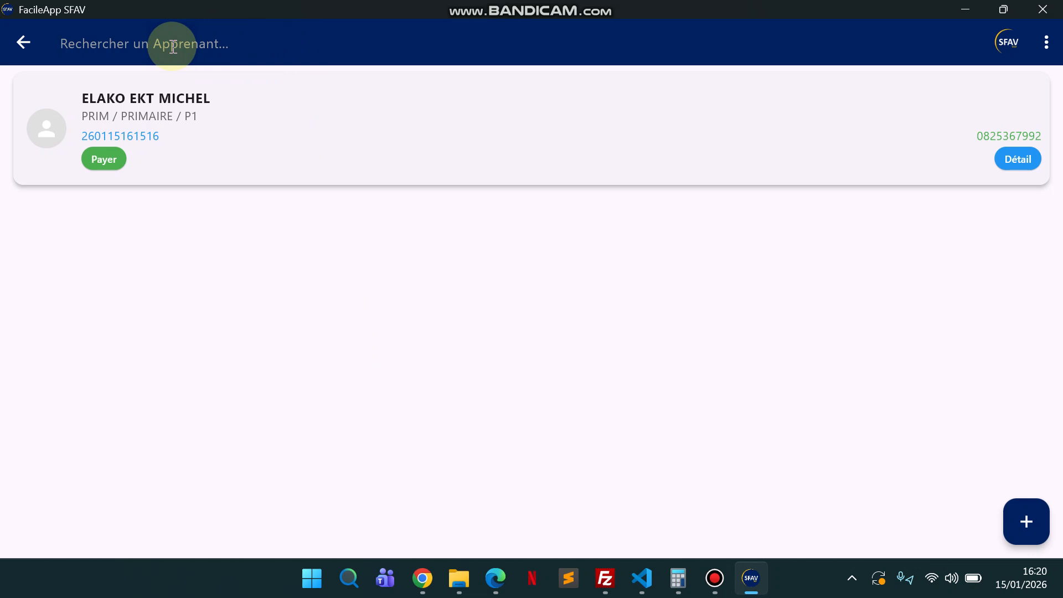
text(ELKOO)
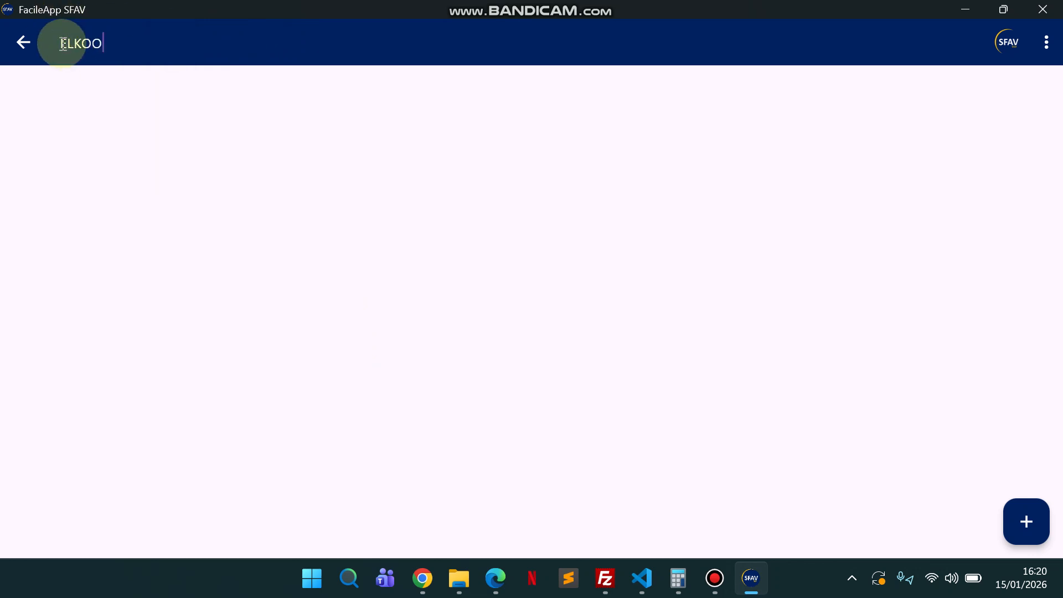
click(63, 44)
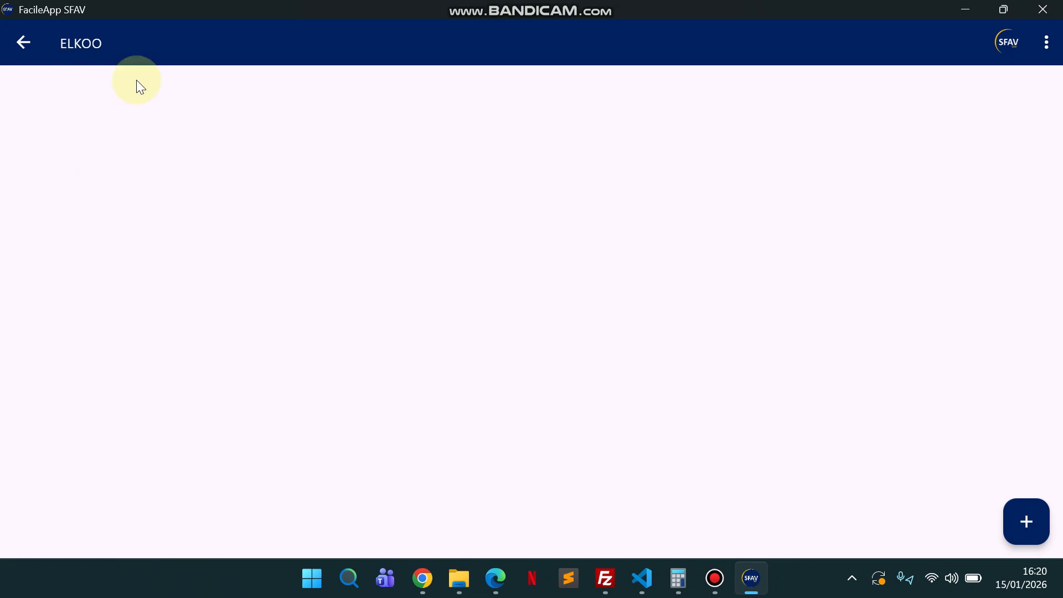
double_click(81, 43)
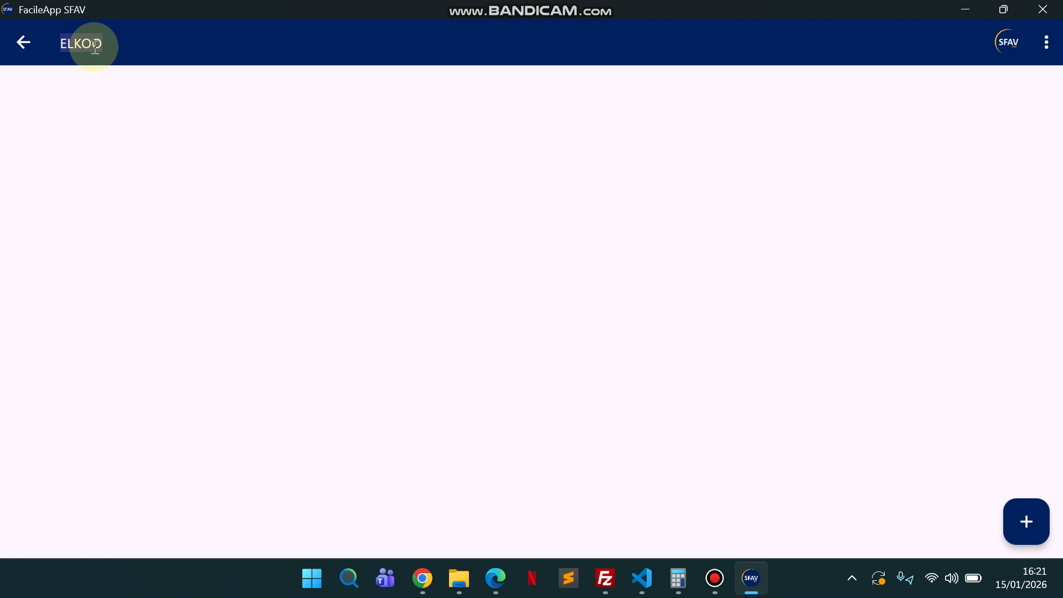
key(BackSpace)
text(ELAKO)
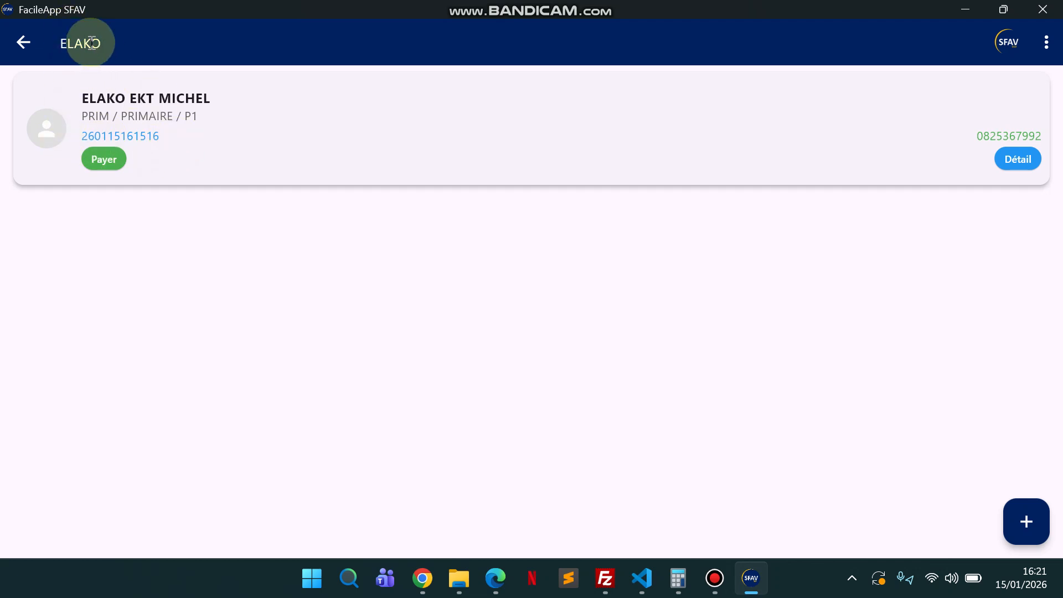
click(358, 135)
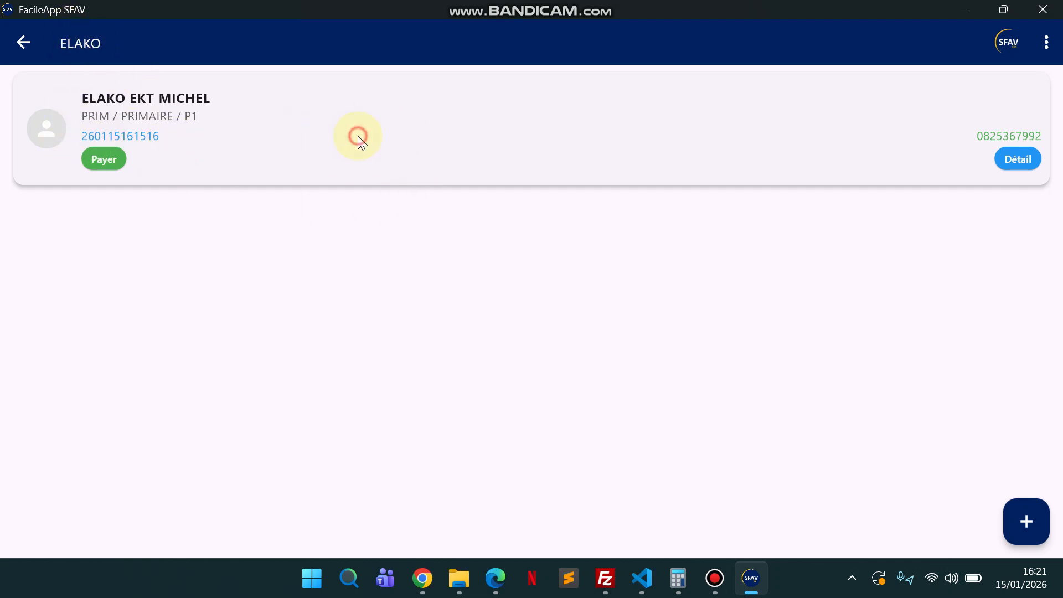
click(194, 263)
Start a fee payment for the found learner and choose the T1 - 1ere Tranche fee
click(105, 160)
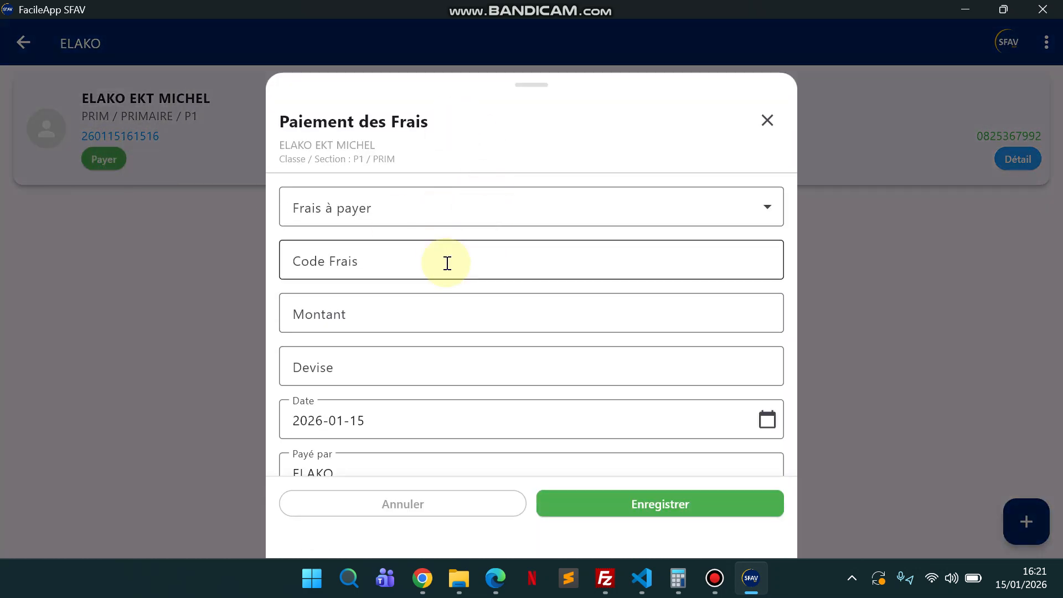
scroll(446, 263, down, 3)
scroll(446, 264, down, 4)
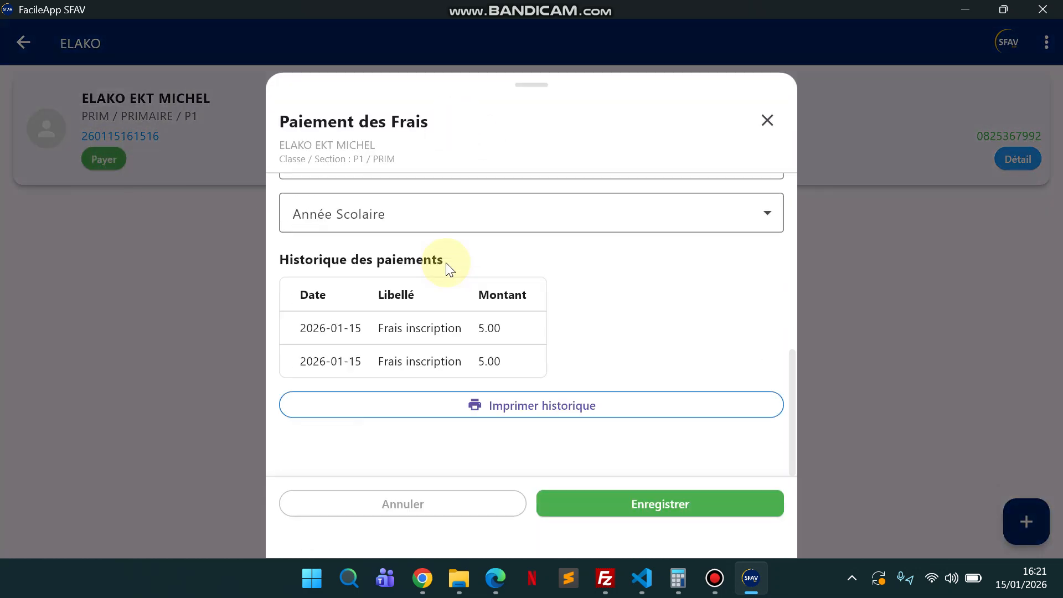
scroll(444, 266, up, 3)
scroll(444, 266, down, 2)
scroll(444, 266, up, 5)
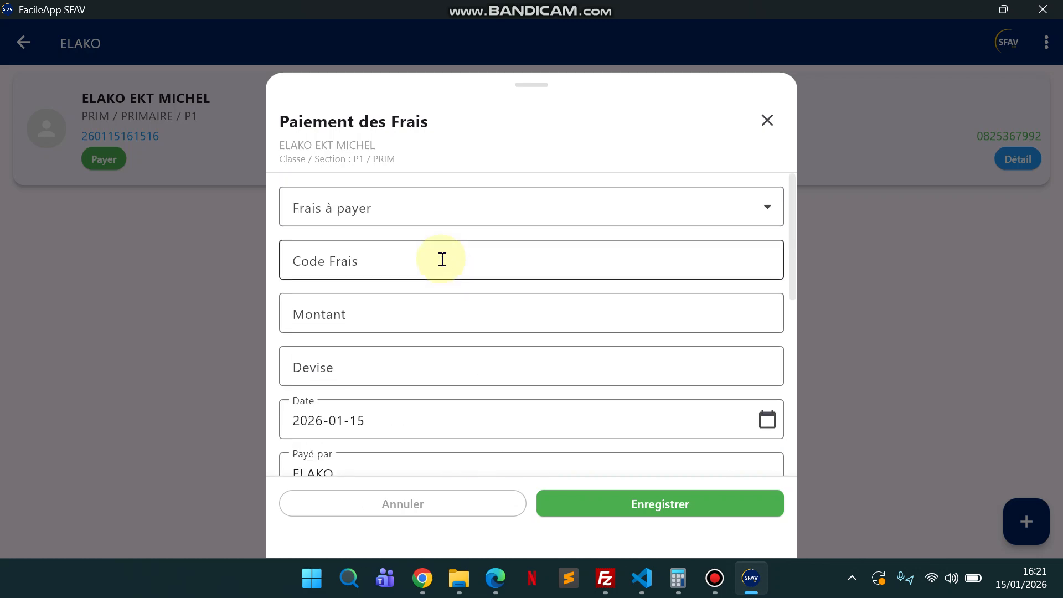
click(340, 206)
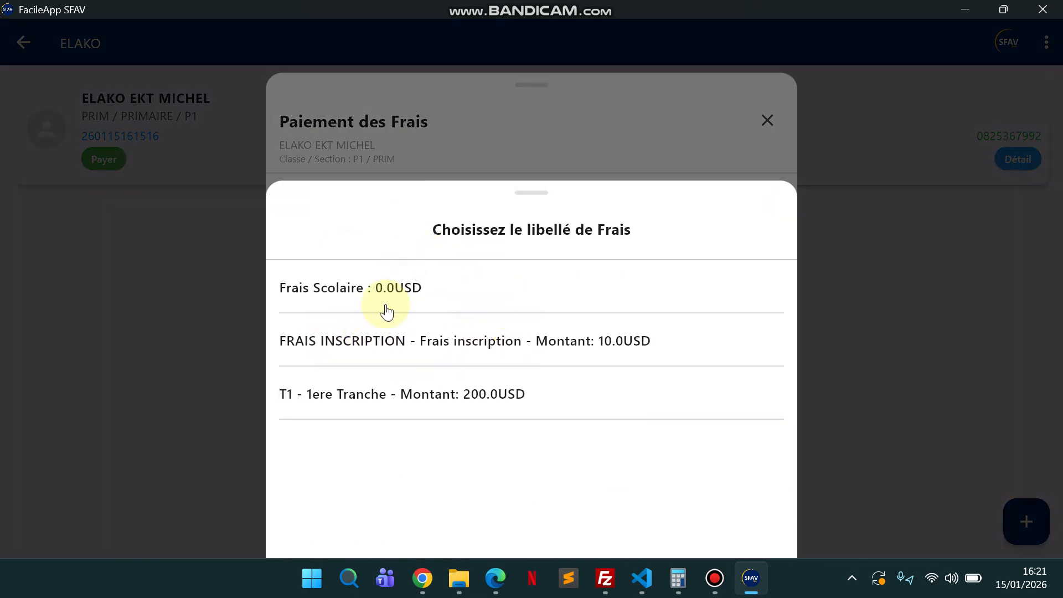
click(437, 131)
click(344, 206)
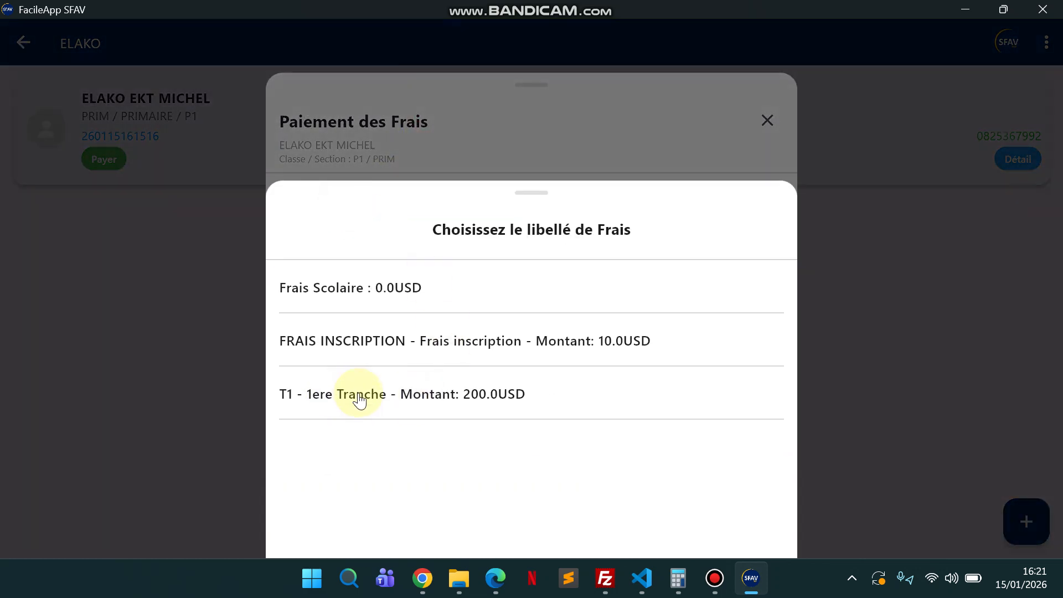
click(427, 391)
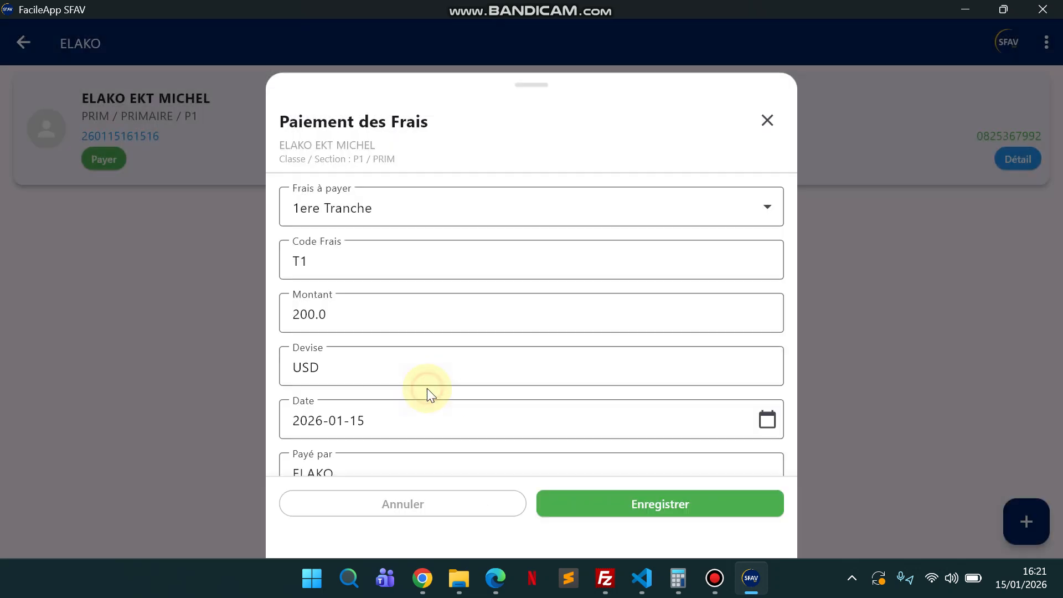
Set the payment amount (Montant) to 20
click(379, 308)
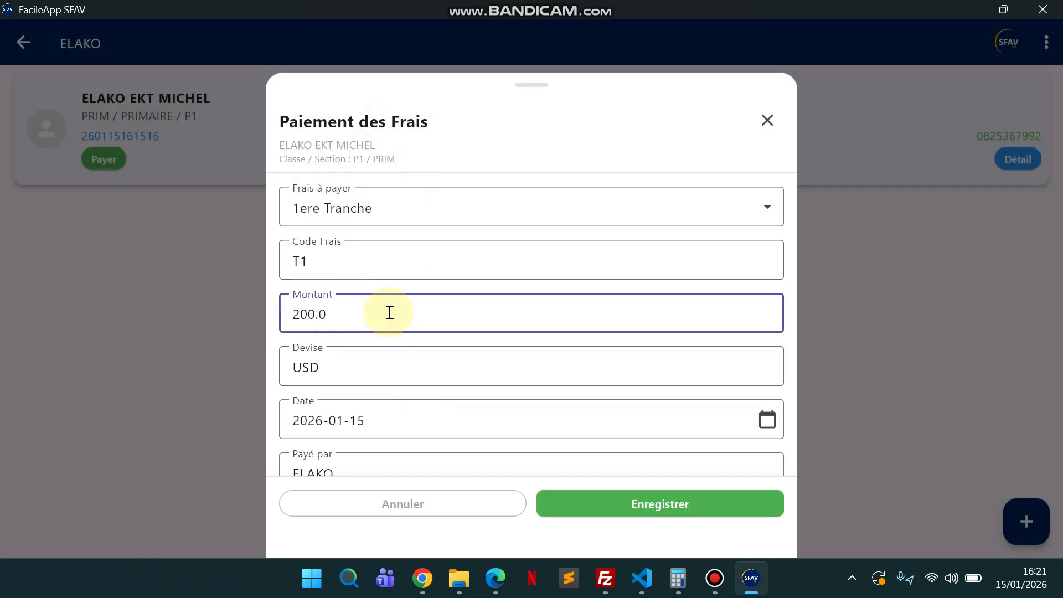
drag(389, 311, 261, 302)
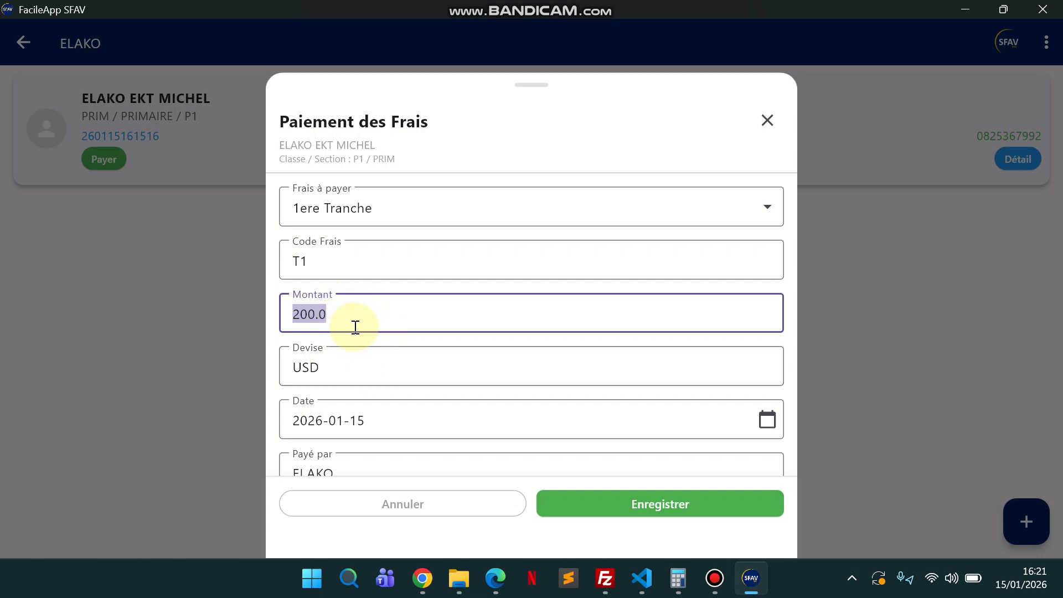
text(20)
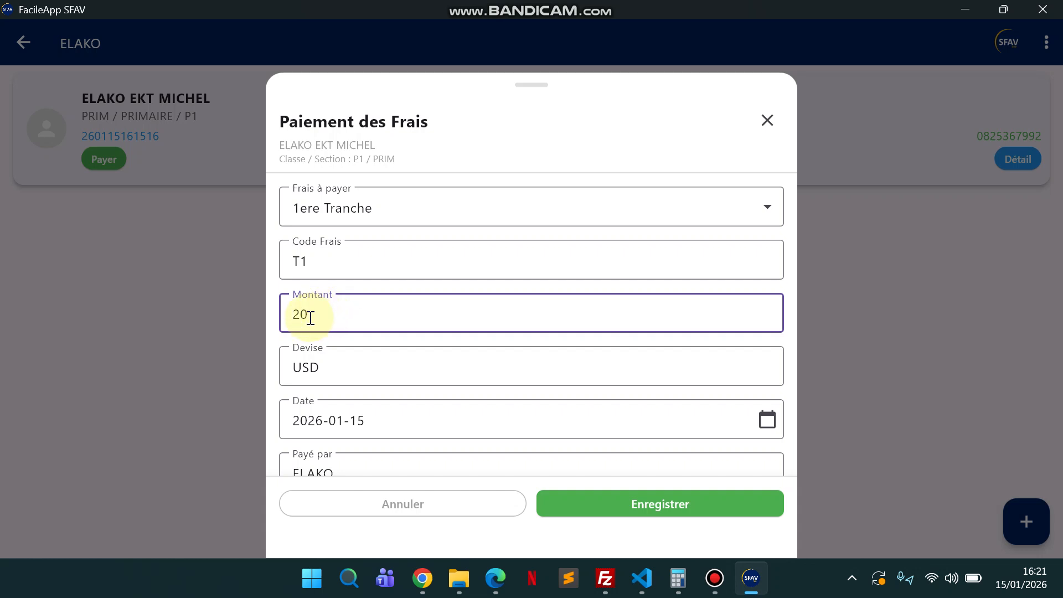
Keep Cash as the payment mode, choose school year 2025-2026 and record the payment
scroll(310, 316, down, 2)
scroll(310, 317, down, 5)
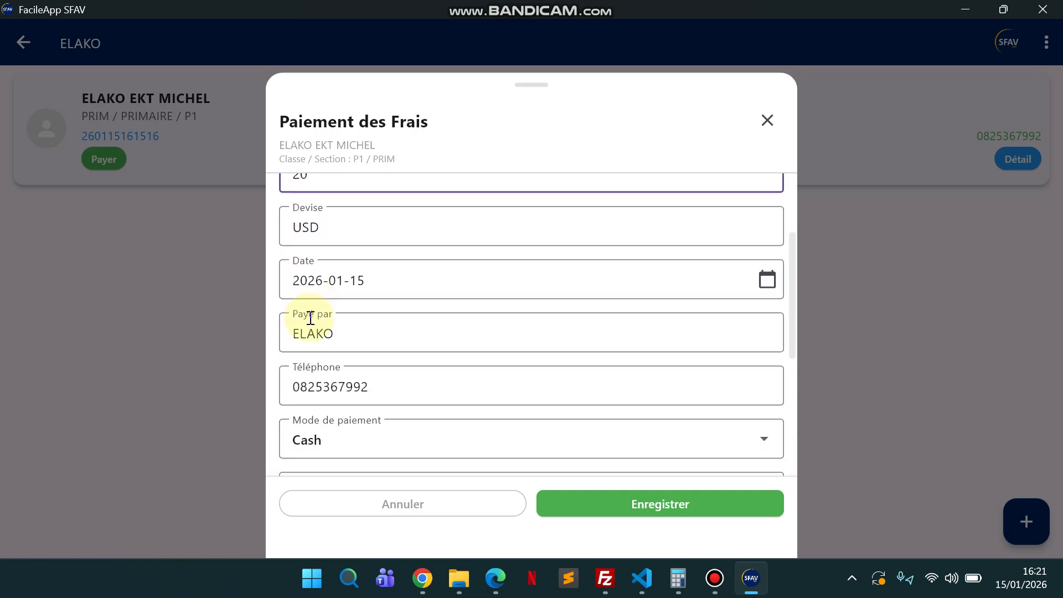
scroll(310, 317, down, 2)
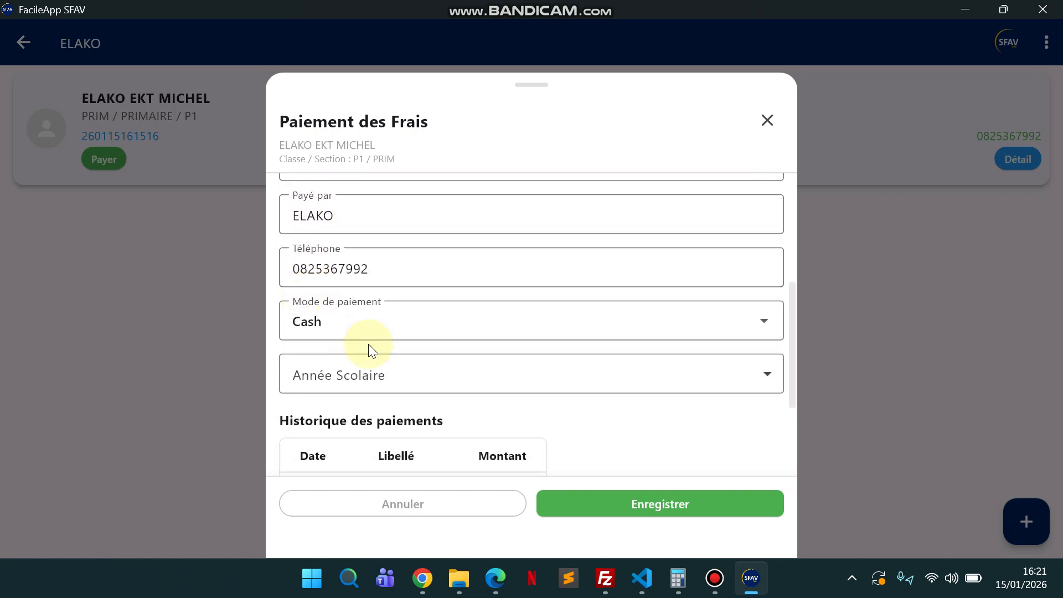
click(328, 323)
click(338, 323)
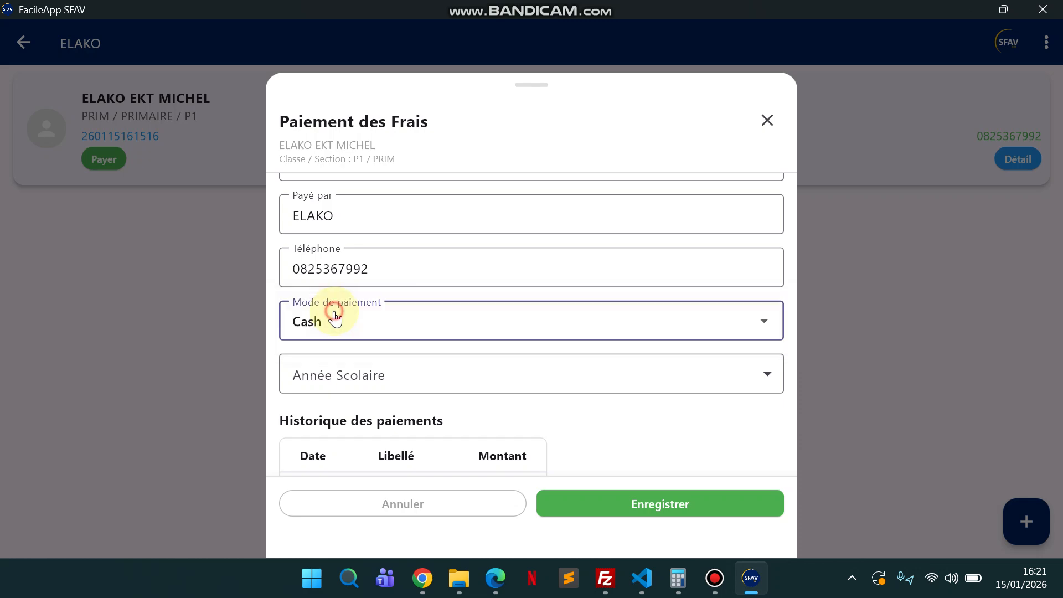
click(324, 376)
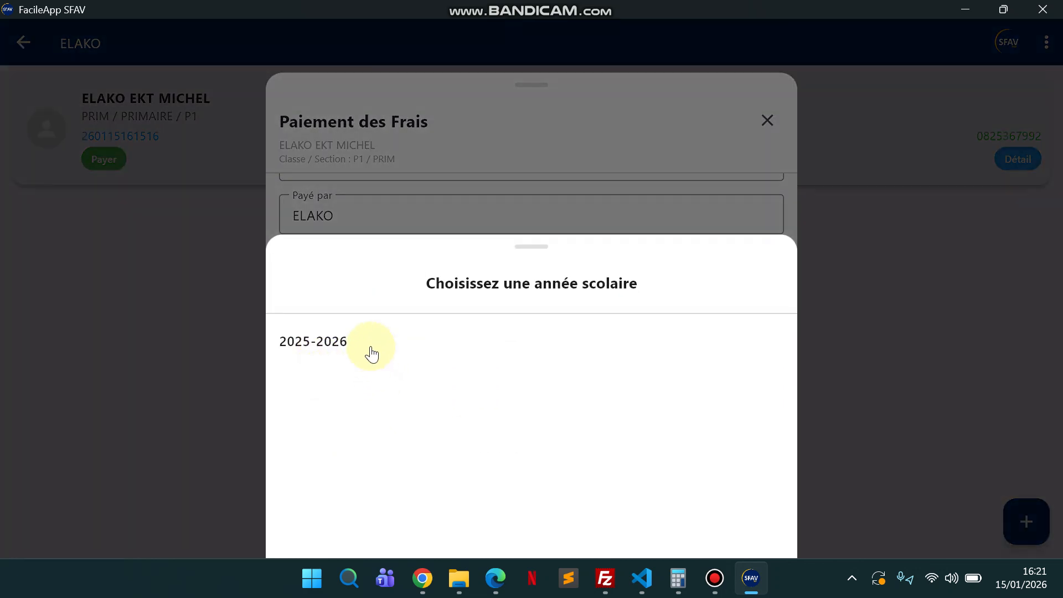
click(335, 341)
click(660, 501)
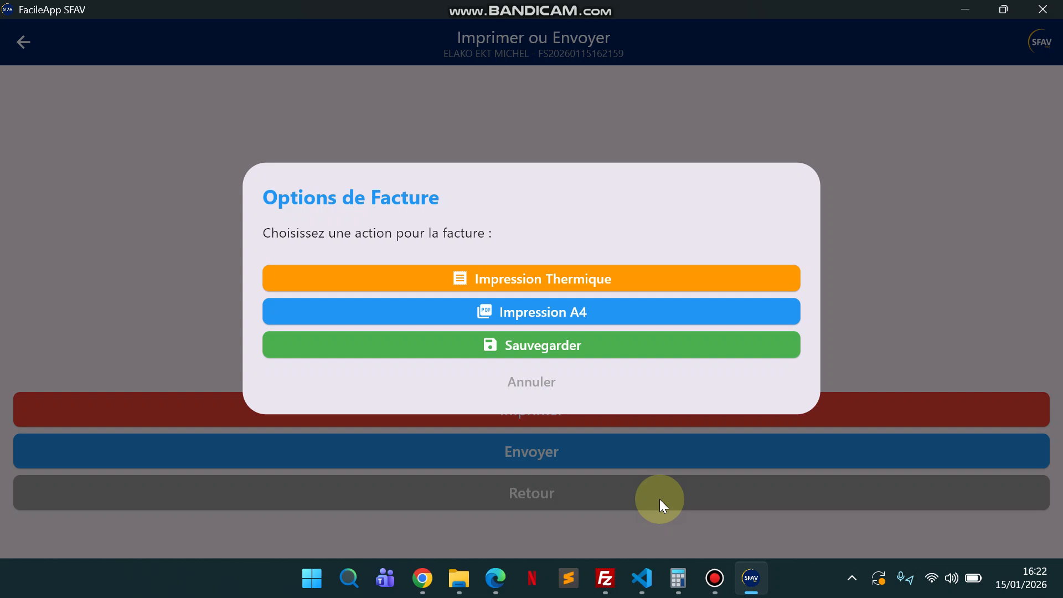
Save the payment invoice as a PDF and review the receipt from header to remaining balance
click(569, 345)
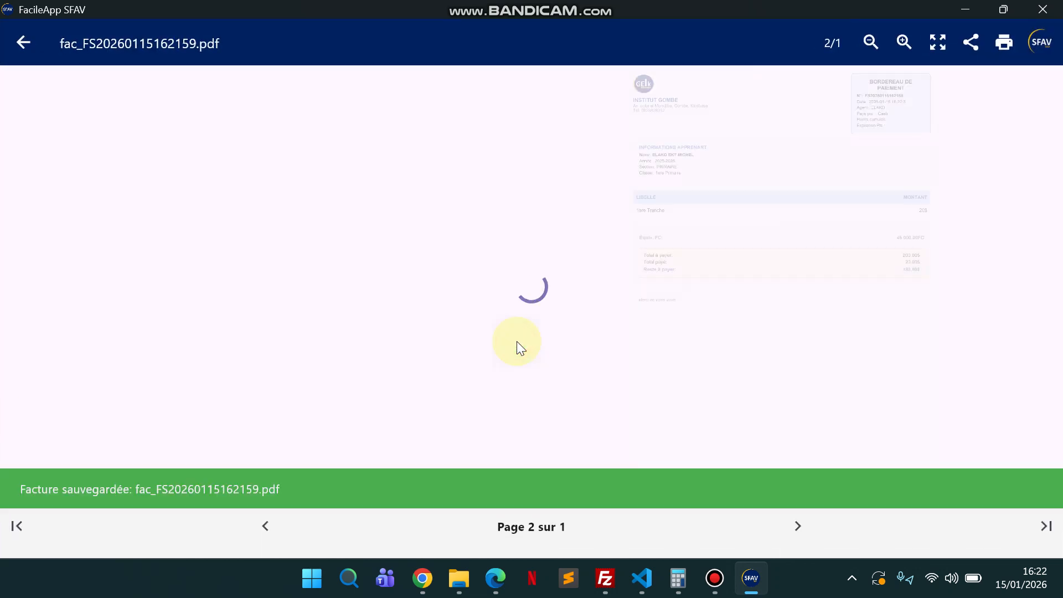
scroll(550, 215, down, 5)
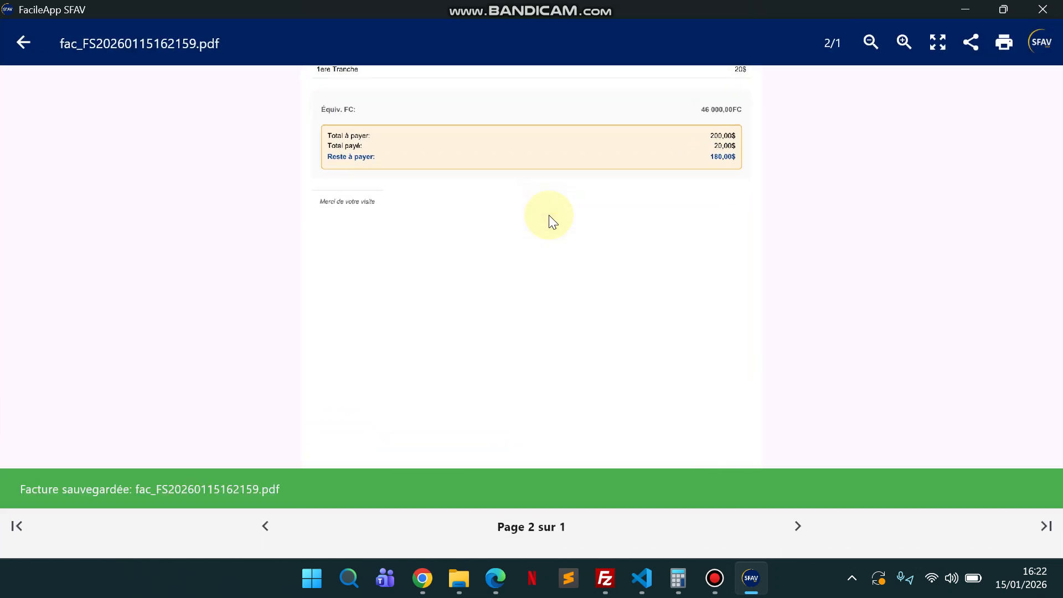
scroll(549, 214, up, 5)
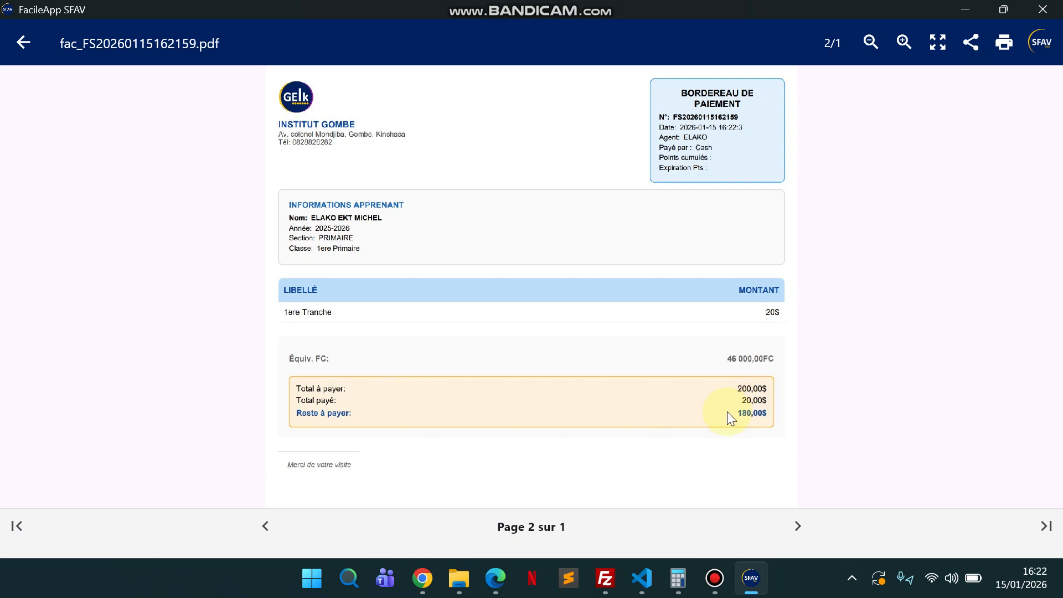
scroll(656, 385, down, 3)
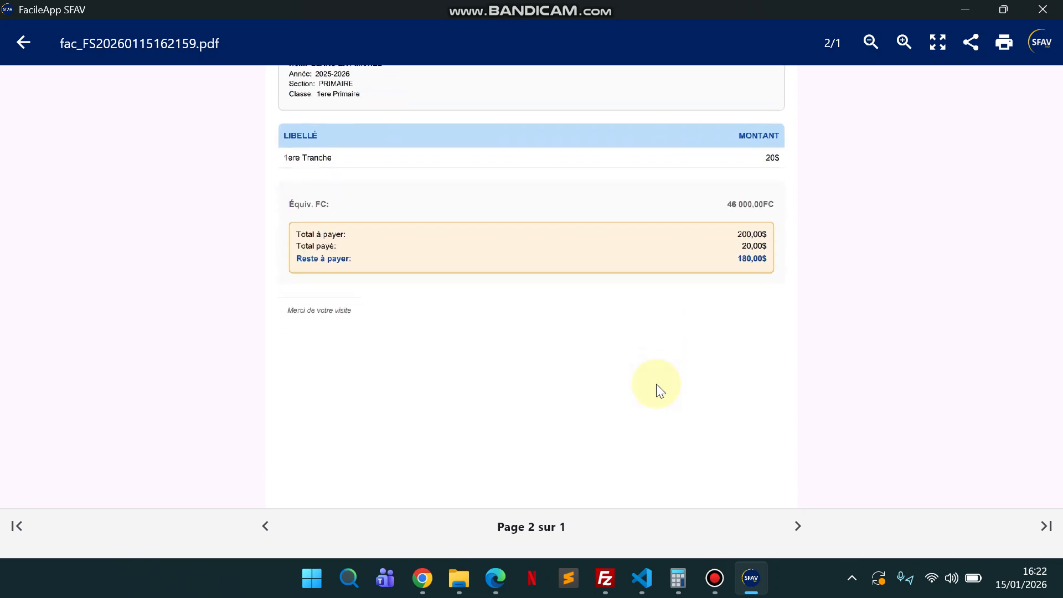
scroll(656, 385, up, 3)
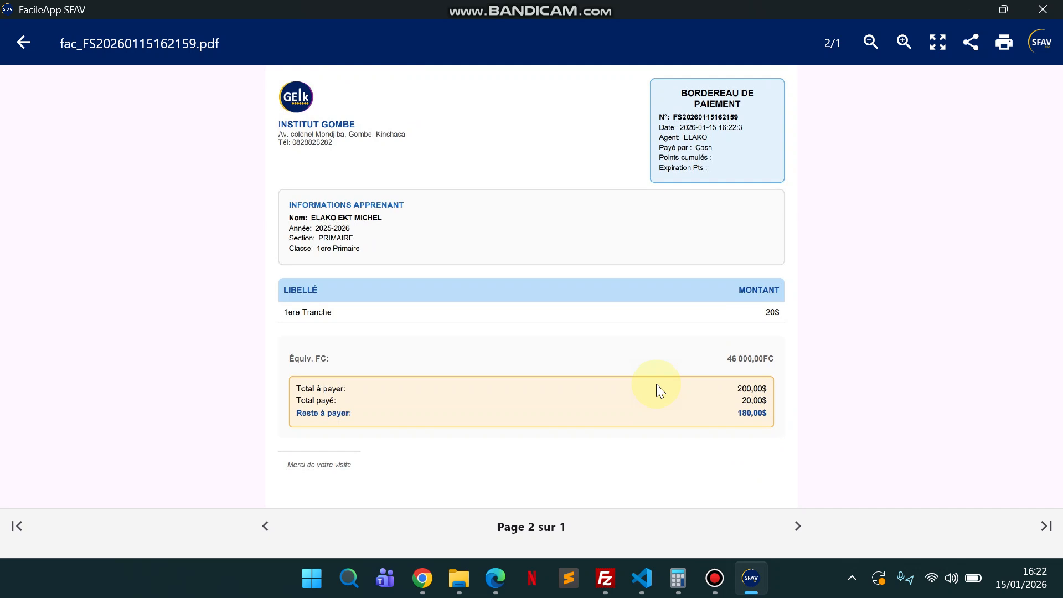
Go back to the print-or-send page and save the invoice a second time from the invoice options
click(22, 42)
click(579, 407)
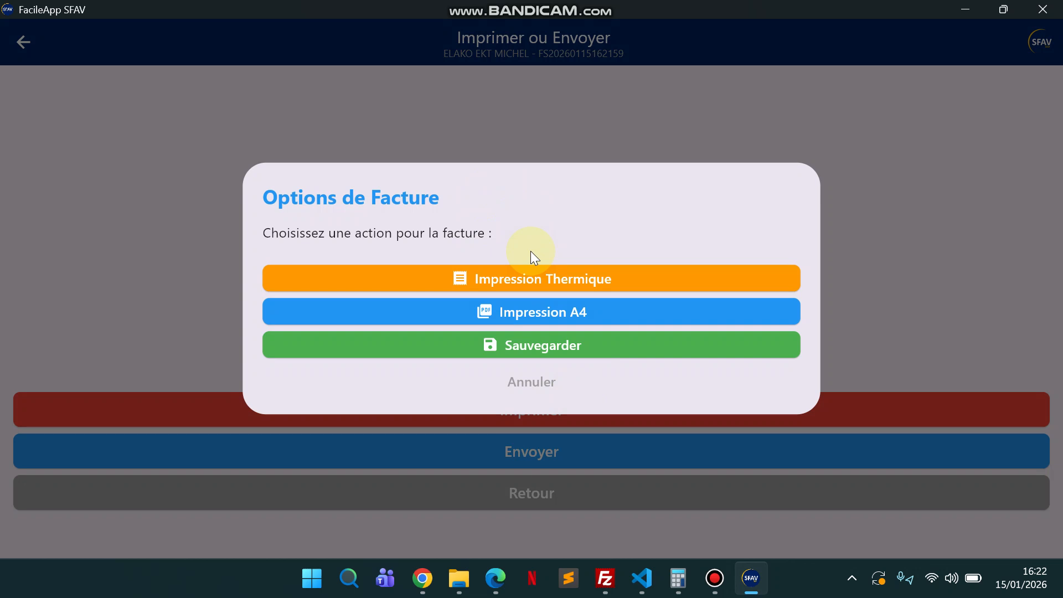
click(562, 347)
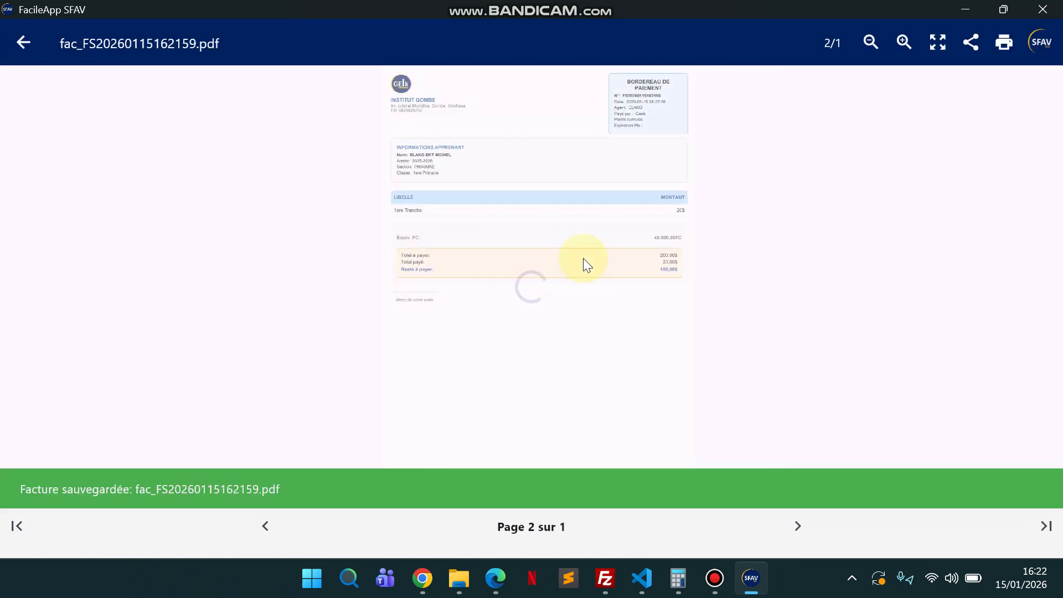
Leave the invoice preview and return through the learners list to the dashboard
click(21, 44)
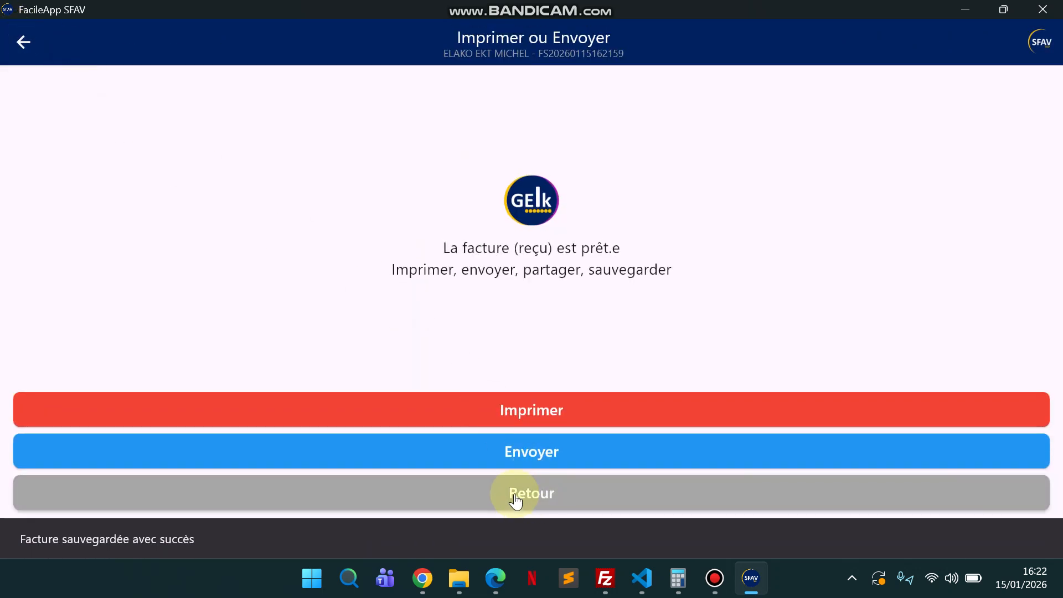
click(515, 498)
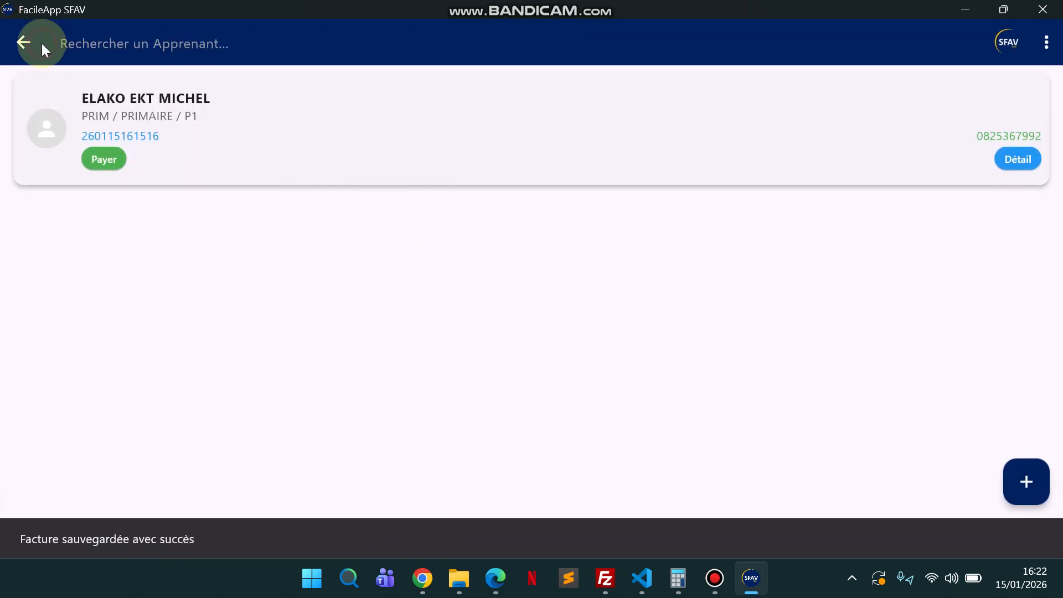
click(24, 42)
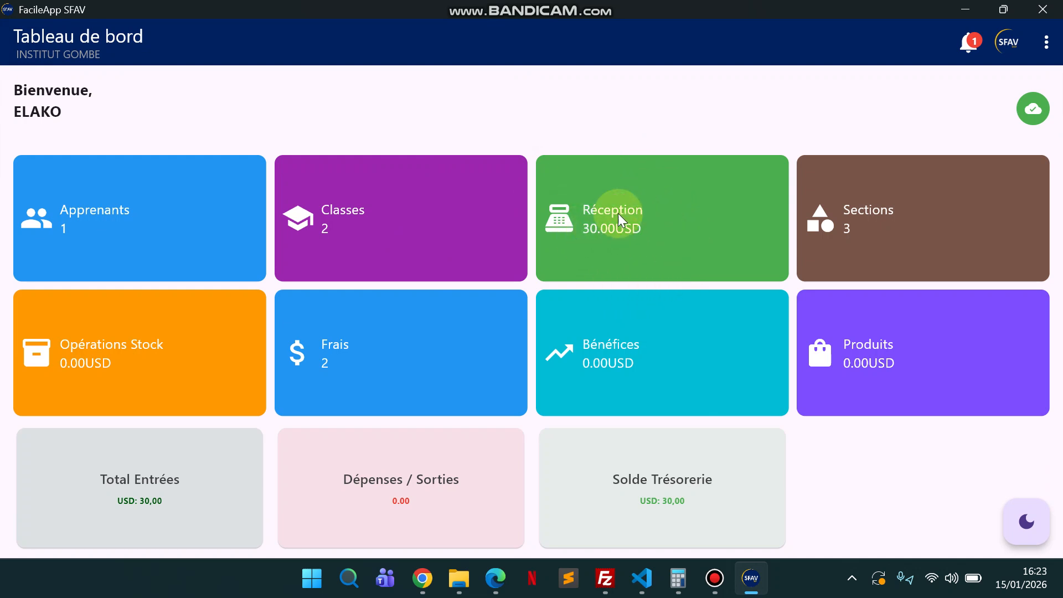
From the learners list, open the Recouvrement form and set the recovery type to Sur base de montant
click(161, 218)
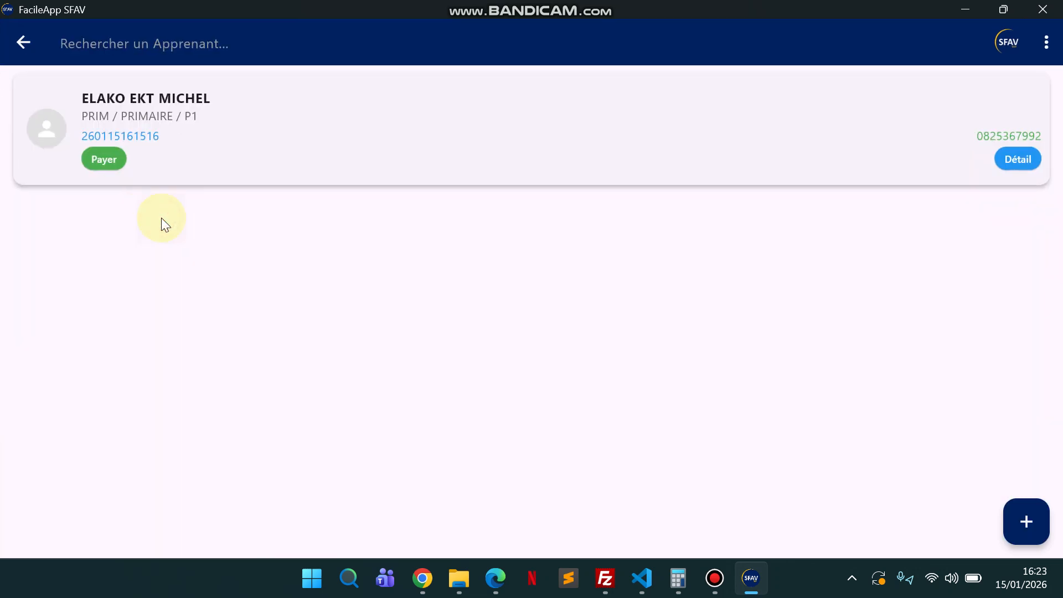
click(1049, 41)
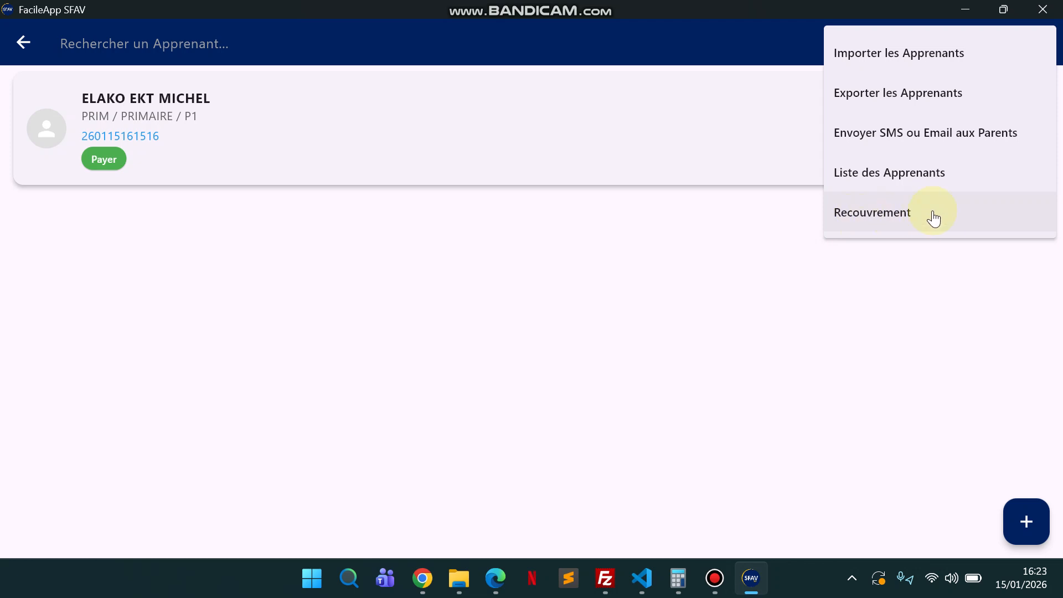
click(888, 213)
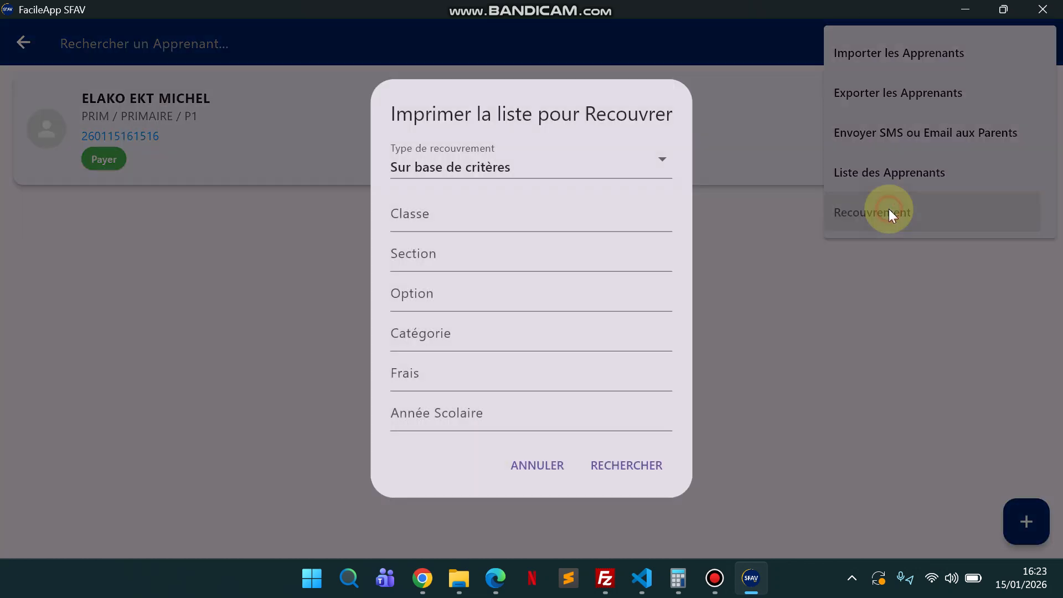
click(471, 169)
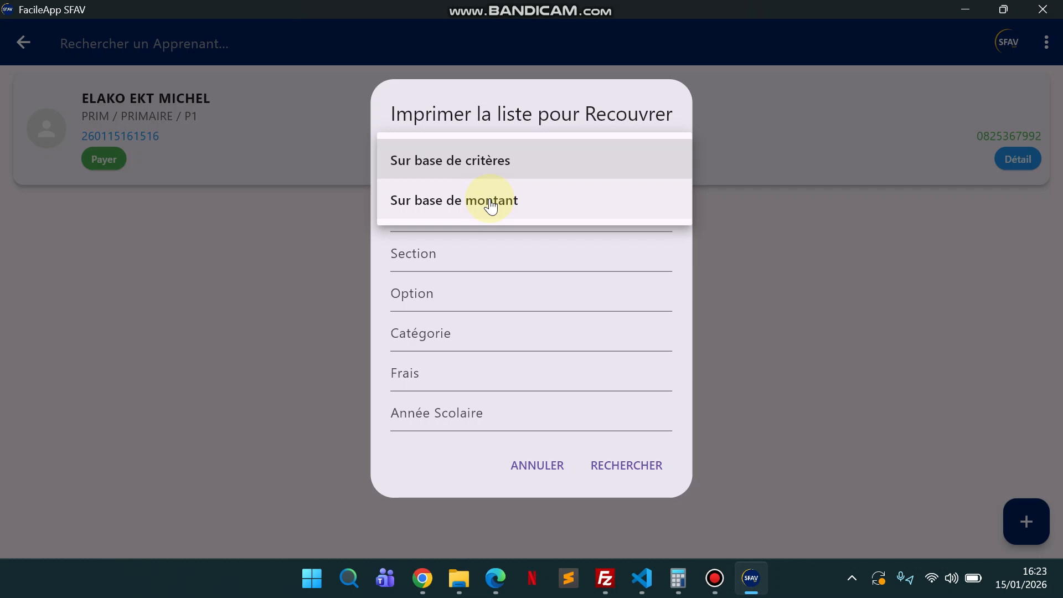
click(451, 198)
Choose class P1 - 1ere Primaire, section PRIM and option PRIMAIRE for the amount-based recovery list
click(422, 216)
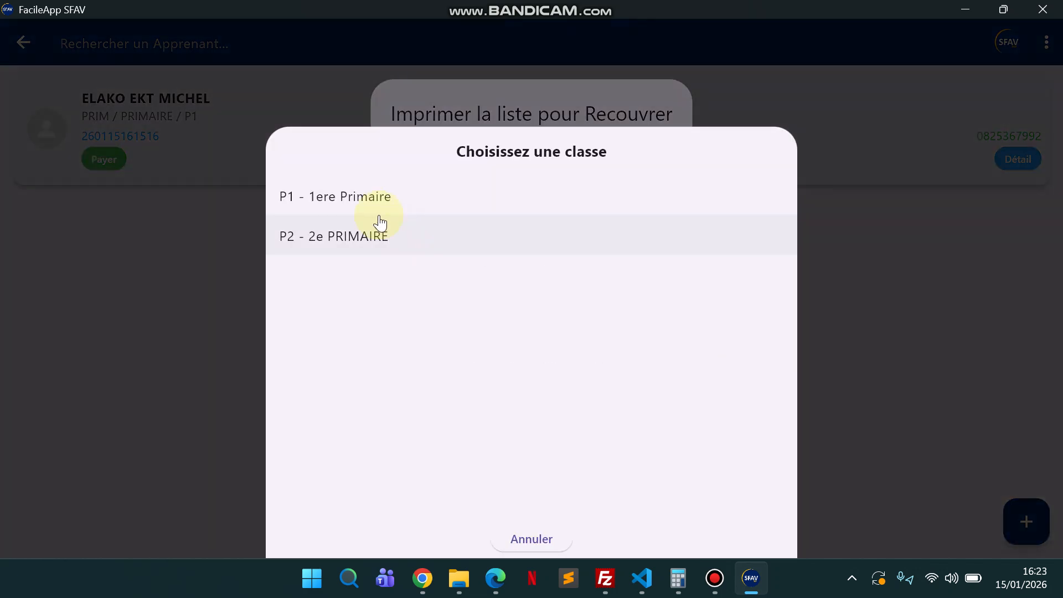
click(365, 204)
click(430, 250)
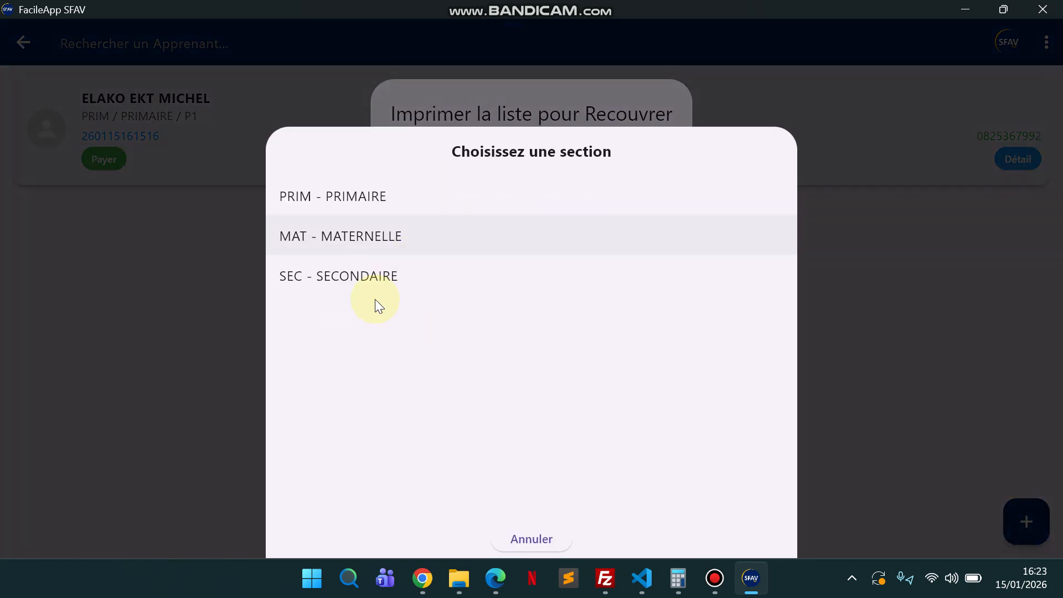
click(334, 199)
click(464, 296)
click(351, 202)
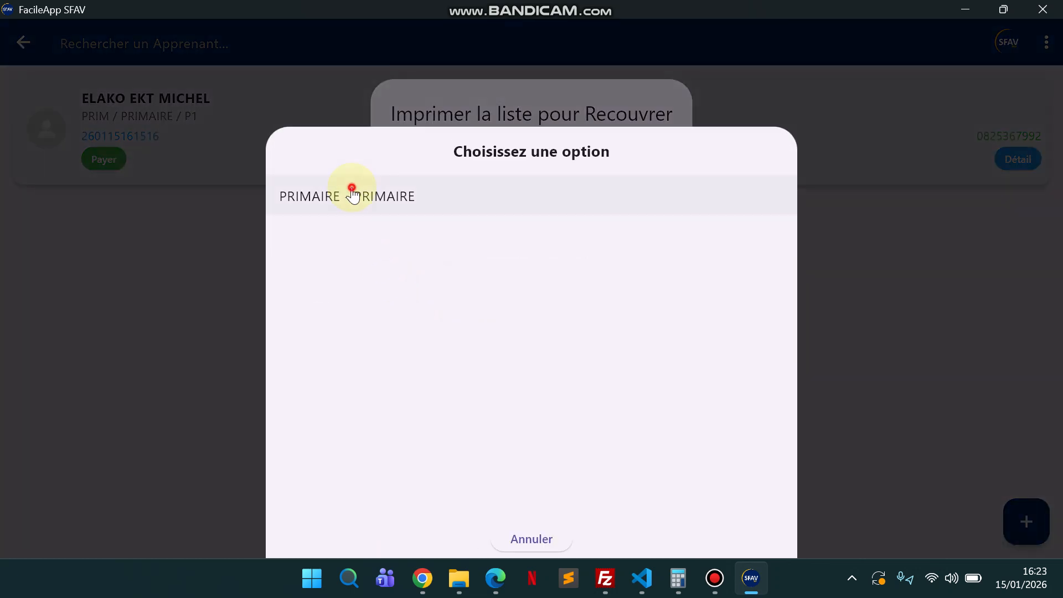
Set the minimum amount for the recovery list to 10
click(437, 337)
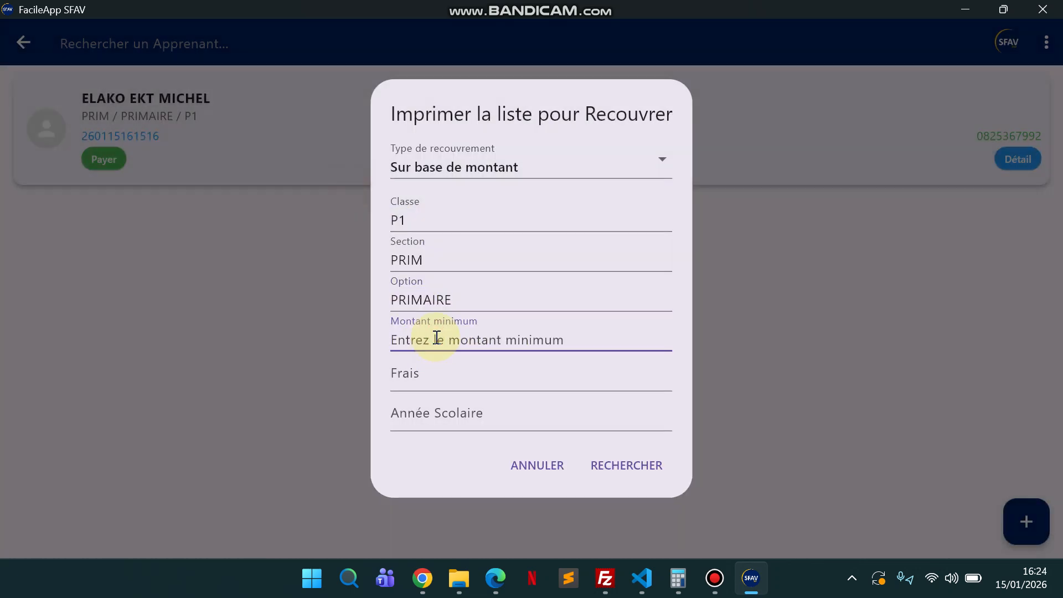
text(50)
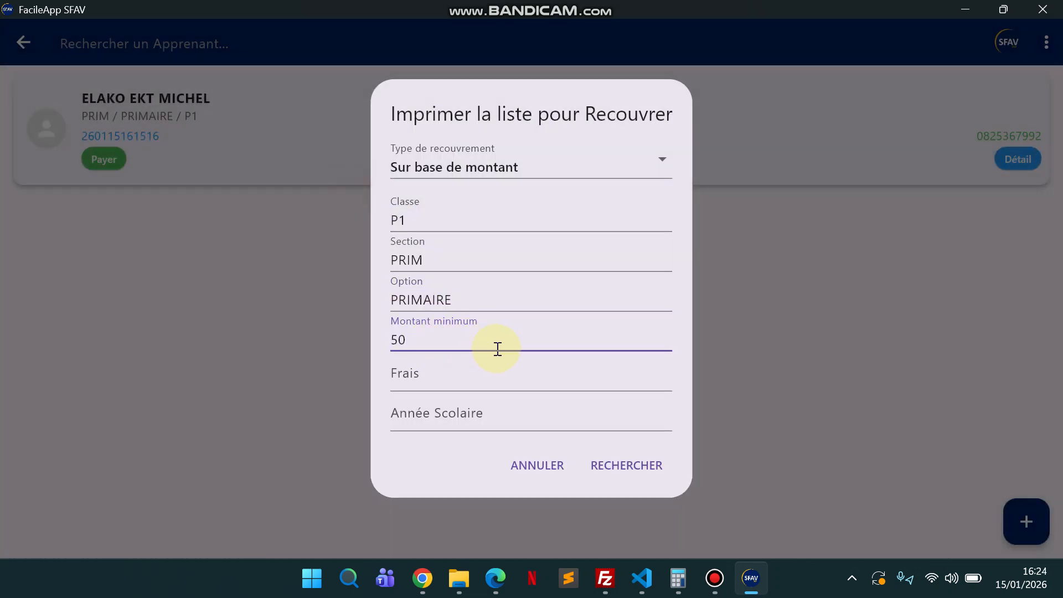
key(BackSpace)
key(BackSpace)
text(10)
Choose the T1 - 1ere Tranche fee and school year 2025-2026 for the amount-based list
click(474, 363)
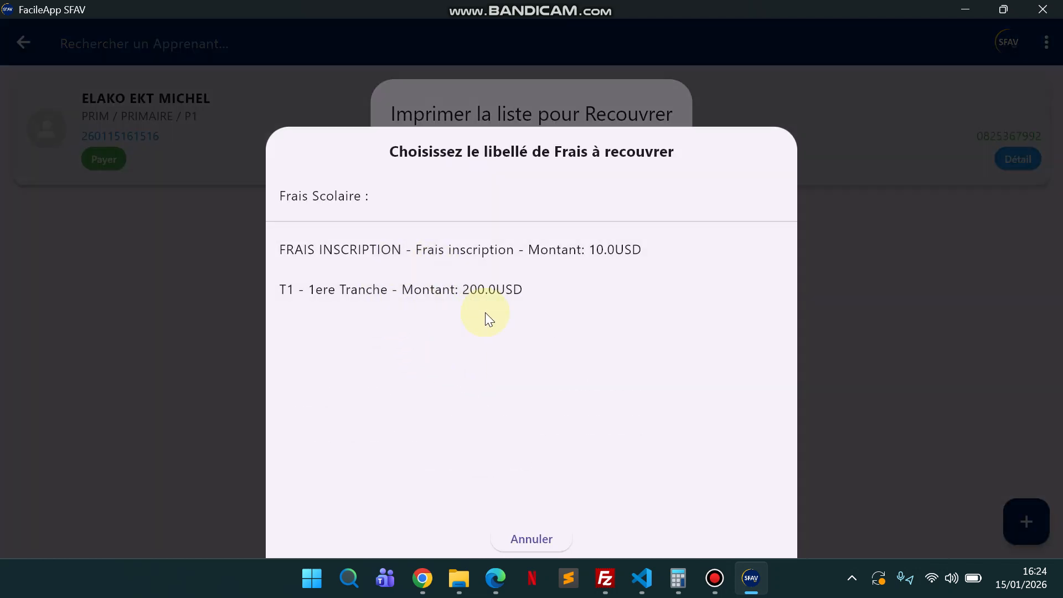
click(400, 293)
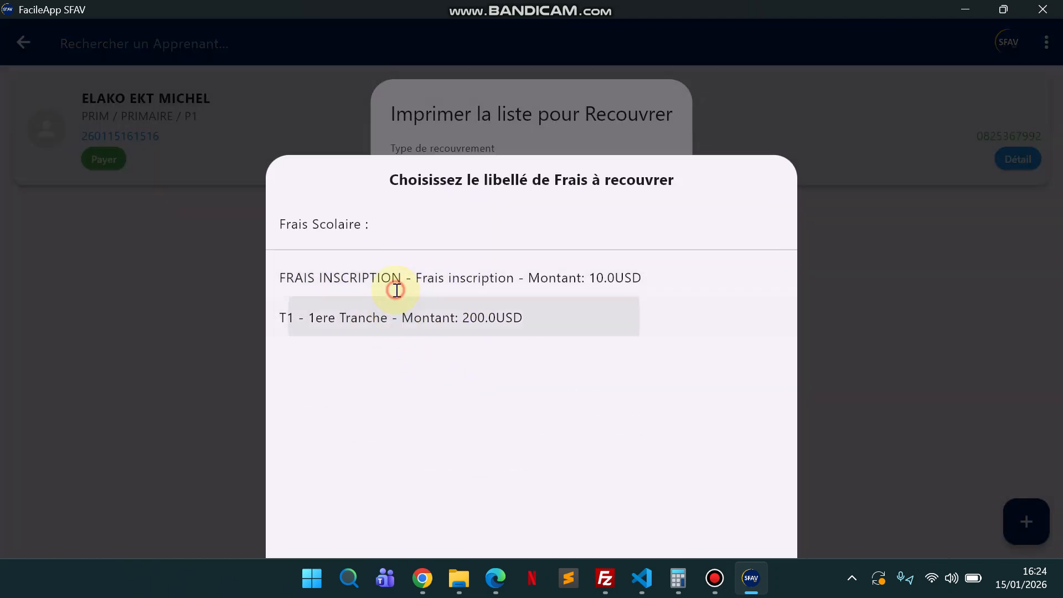
click(457, 411)
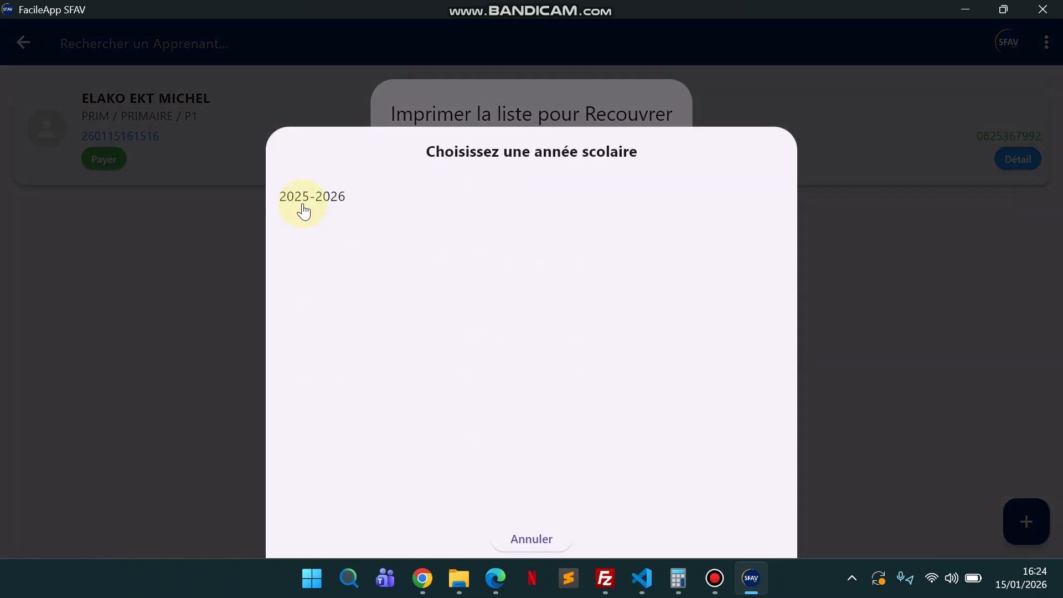
click(301, 204)
Generate and display the amount-based recovery report, review its header and balance table, and return to the learners list
click(626, 465)
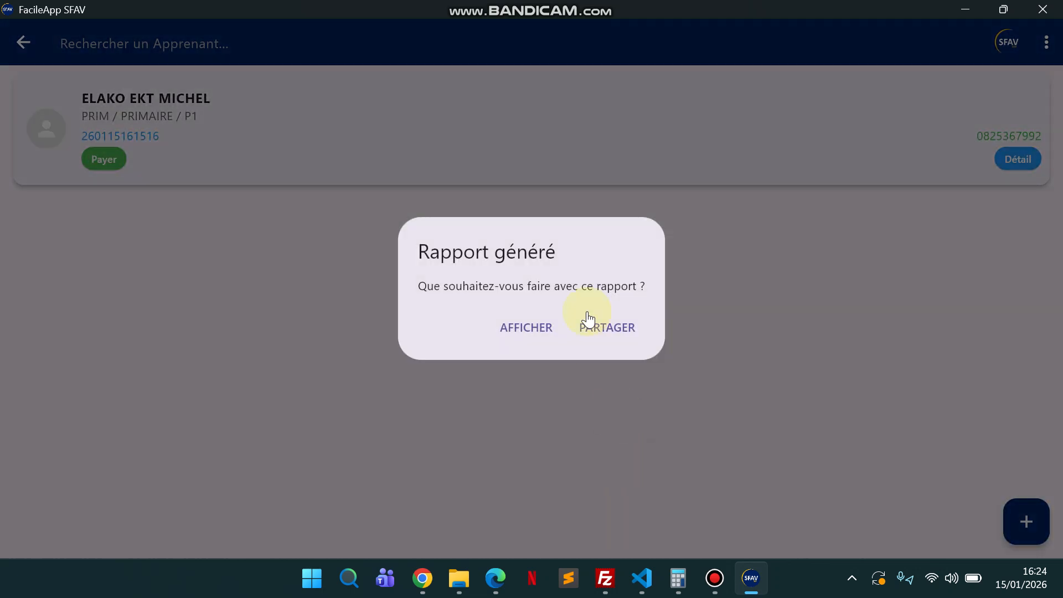
click(524, 327)
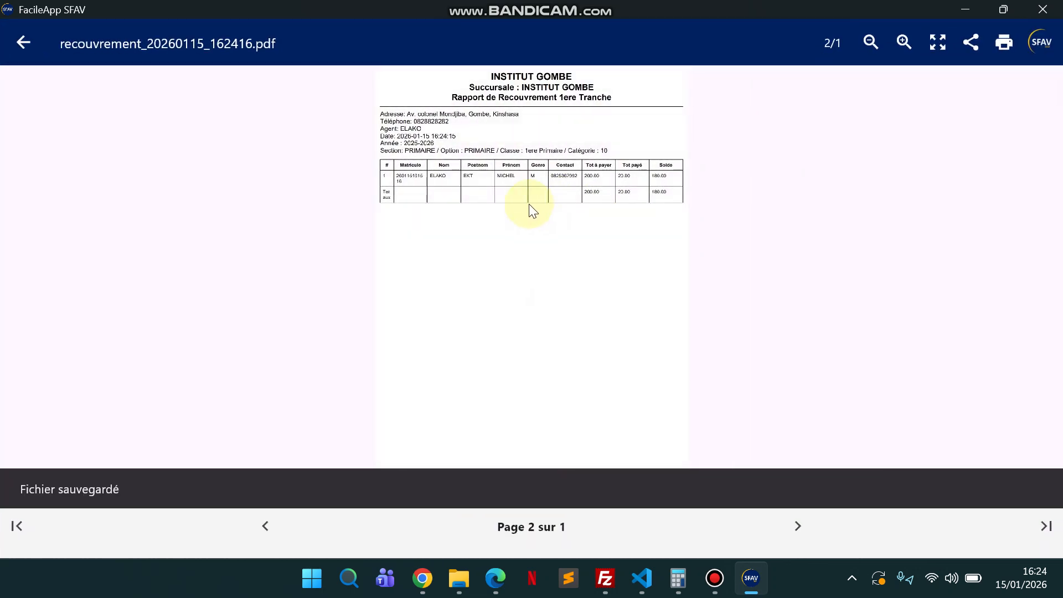
double_click(526, 203)
scroll(512, 171, up, 3)
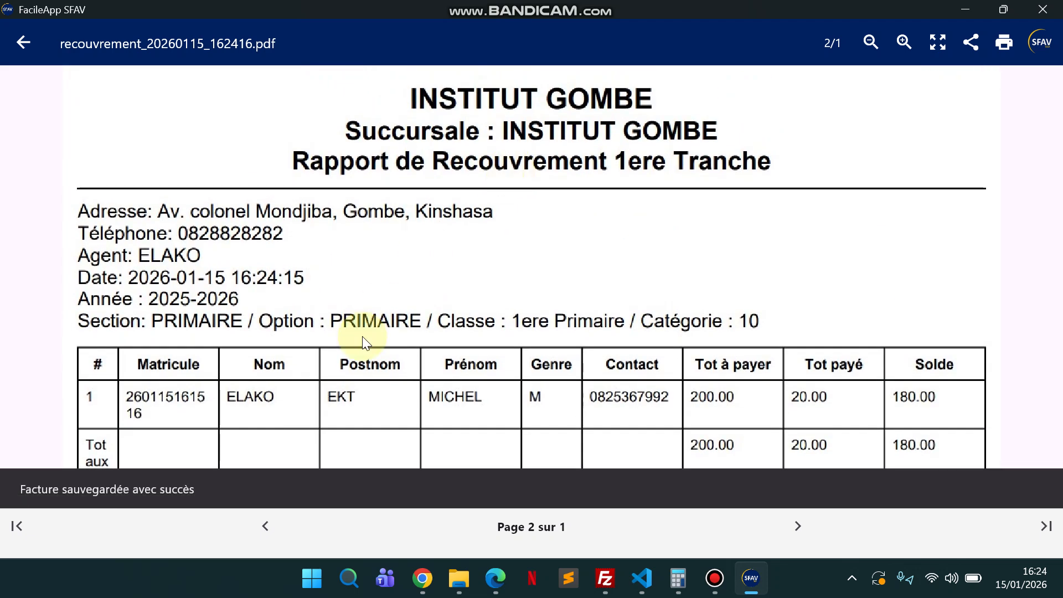
scroll(364, 339, down, 2)
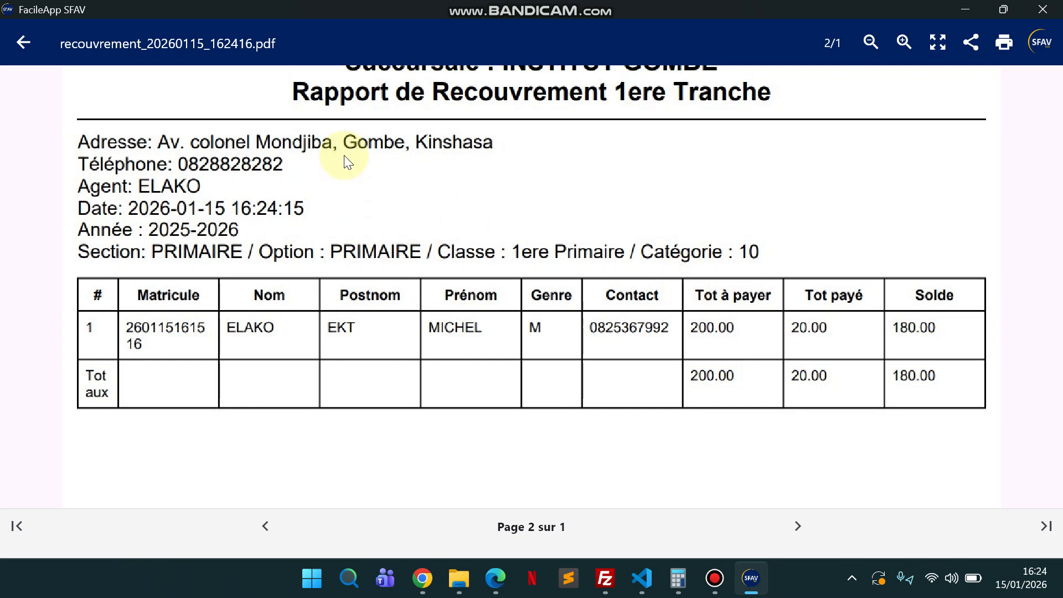
click(24, 43)
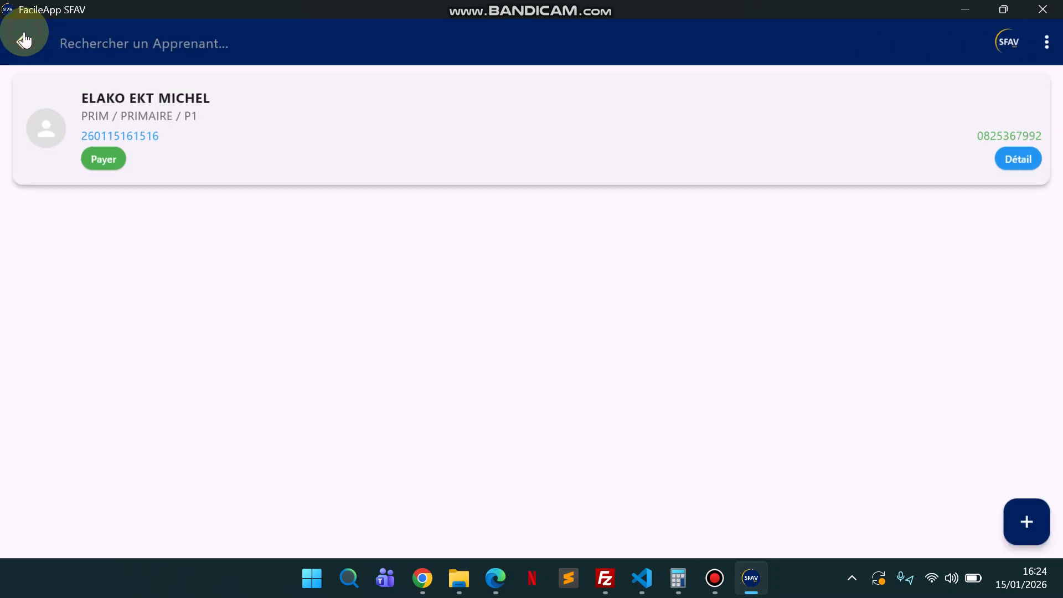
Reopen the Recouvrement form and keep the recovery type as Sur base de critères
click(1047, 42)
click(884, 219)
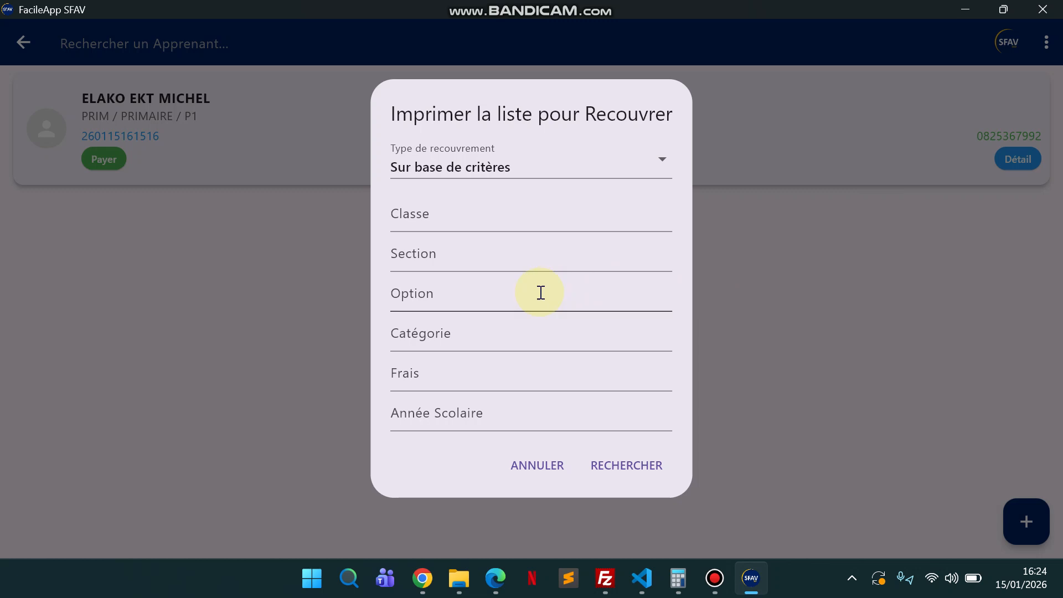
click(443, 166)
click(446, 158)
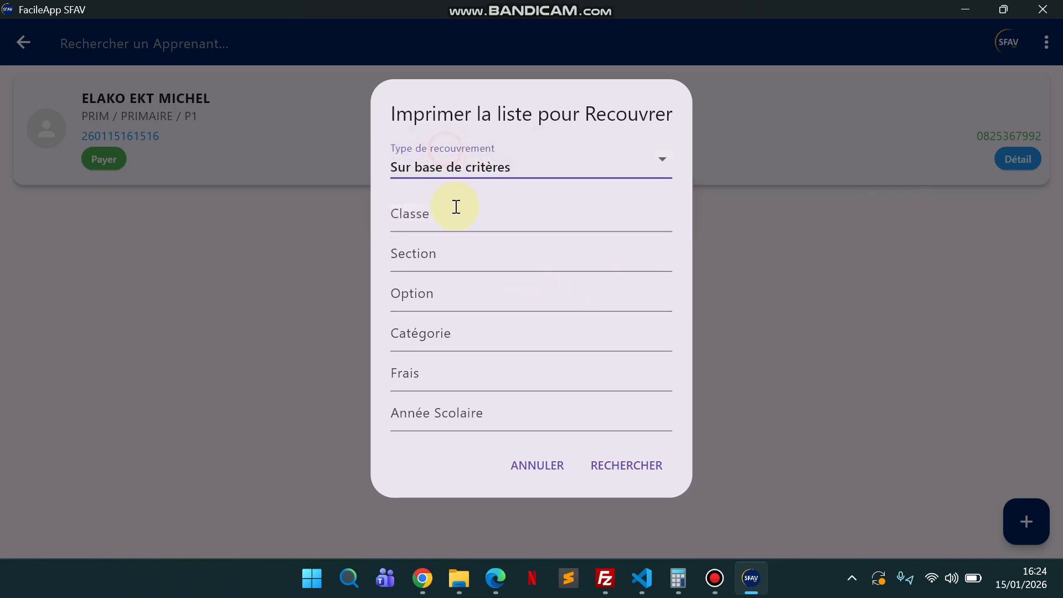
Choose class P1, section PRIM and option PRIMAIRE for the criteria-based recovery list
click(415, 209)
click(368, 211)
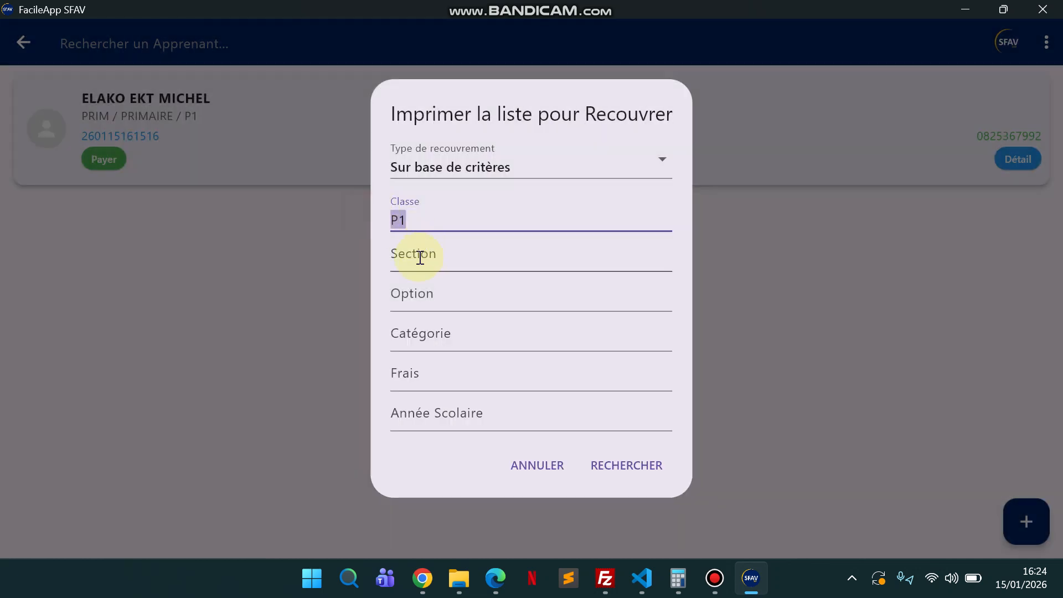
click(416, 254)
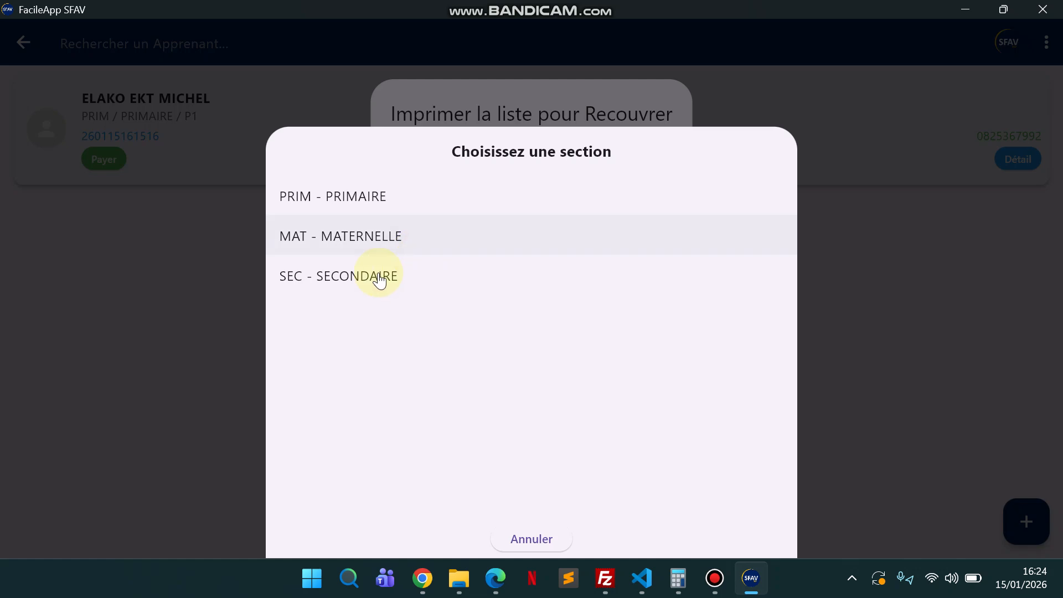
click(348, 197)
click(430, 284)
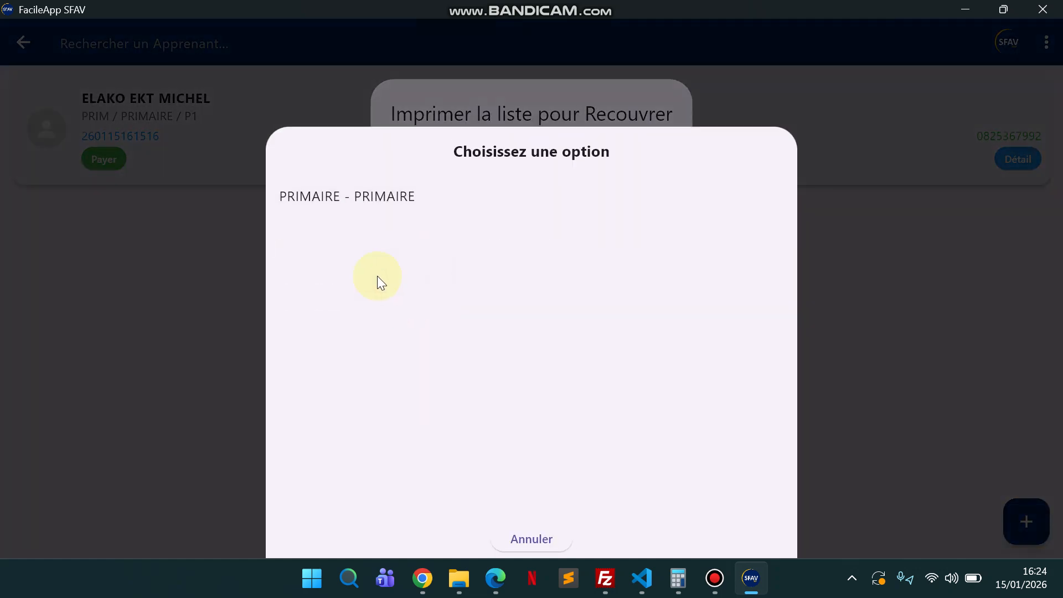
click(344, 191)
Select the category Ceux qui ont payé la totalité, with the T1 - 1ere Tranche fee and school year 2025-2026
click(423, 327)
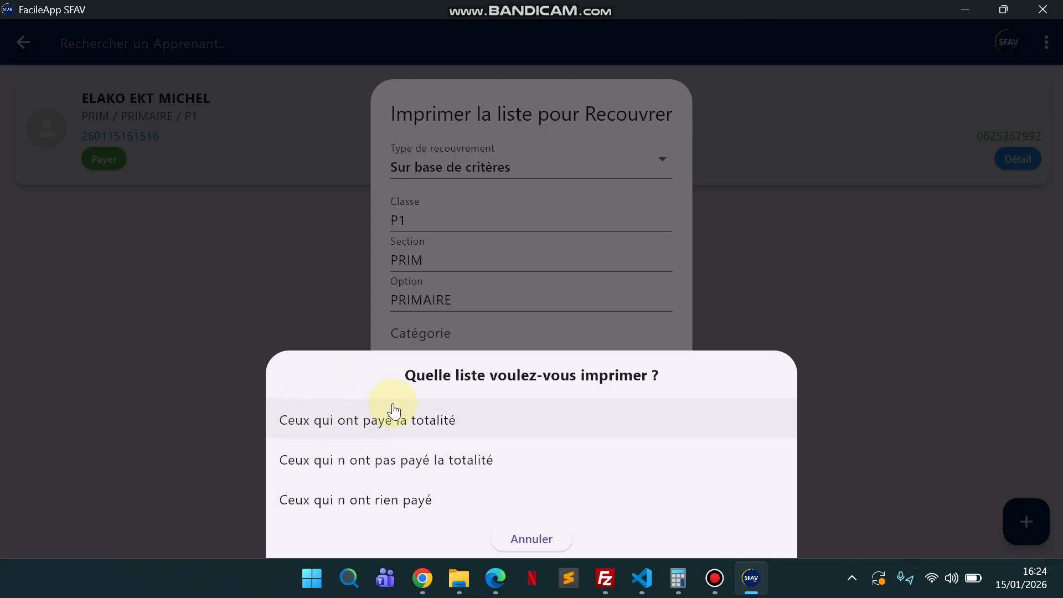
click(403, 425)
click(450, 373)
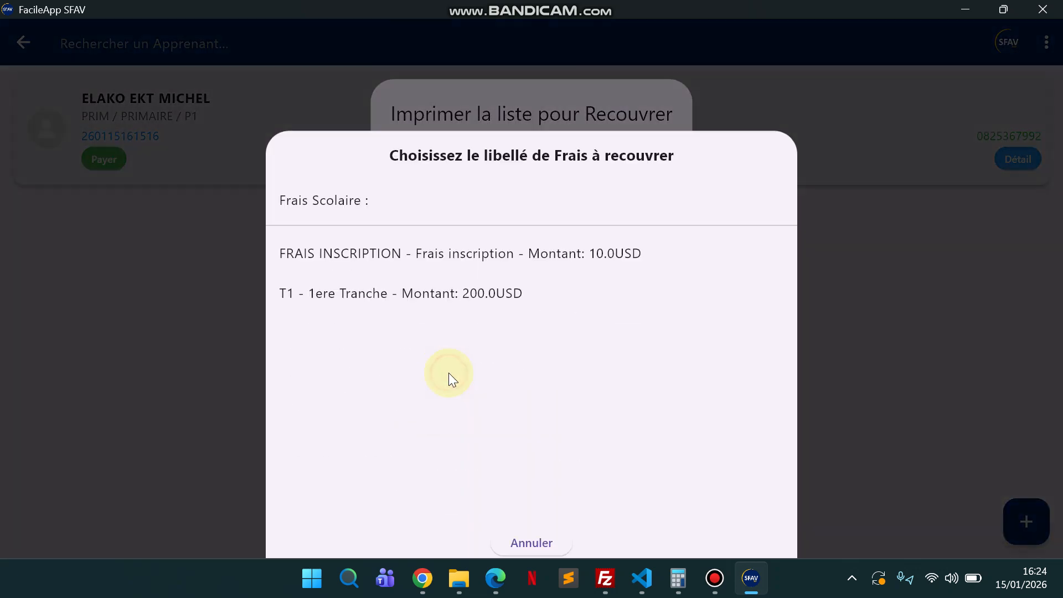
click(380, 293)
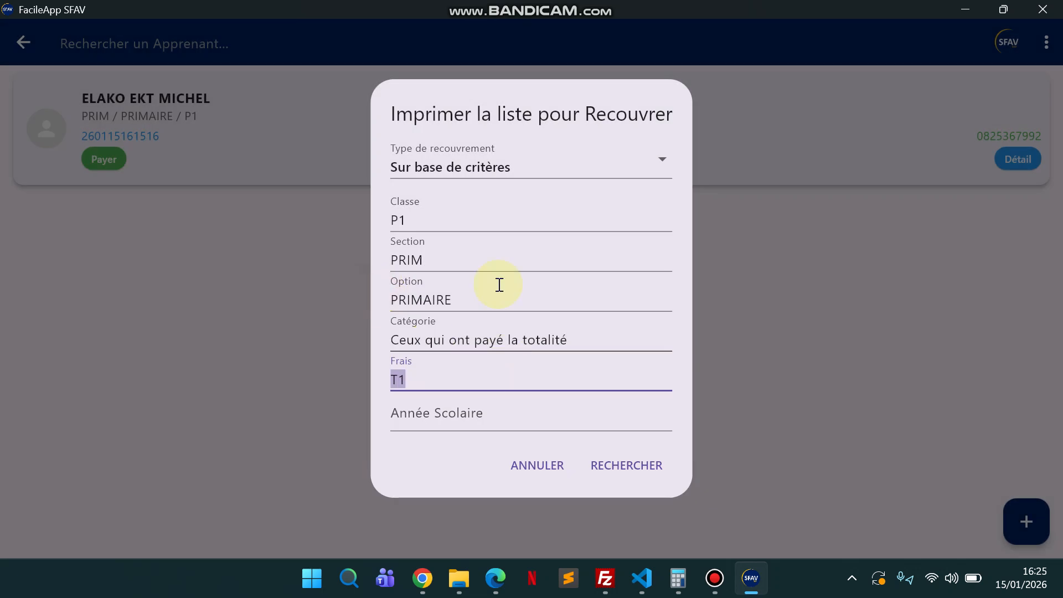
click(453, 412)
click(333, 197)
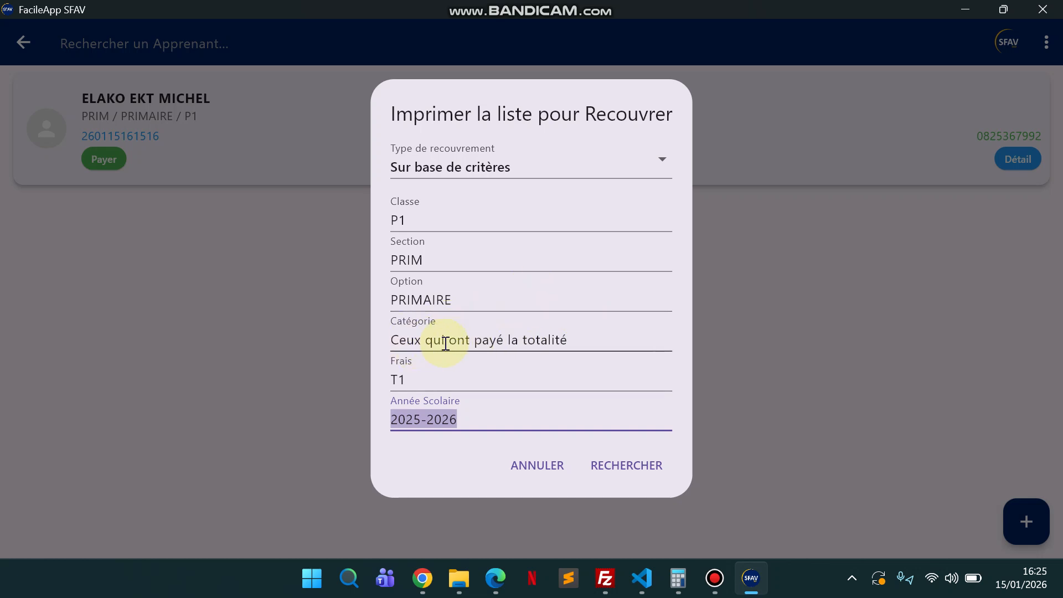
Generate and display the report of learners who paid in full, and return to the learners list
click(622, 469)
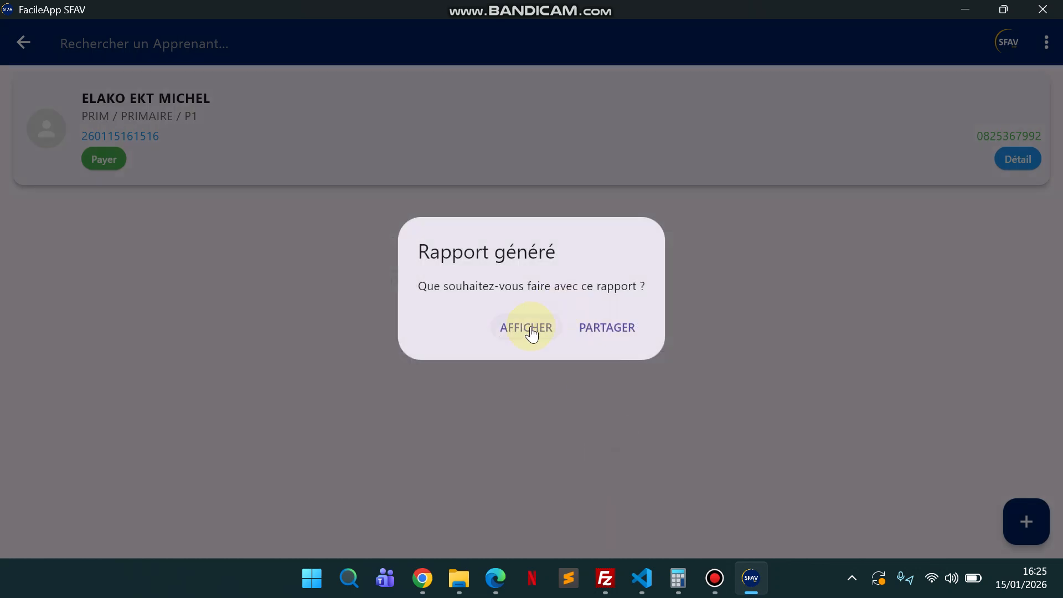
click(529, 328)
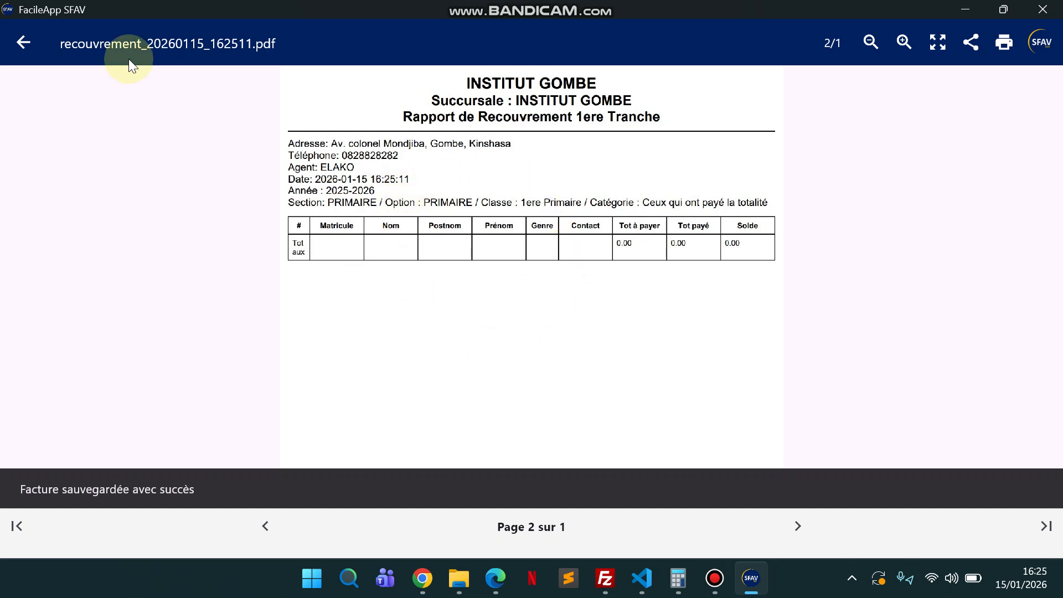
click(14, 43)
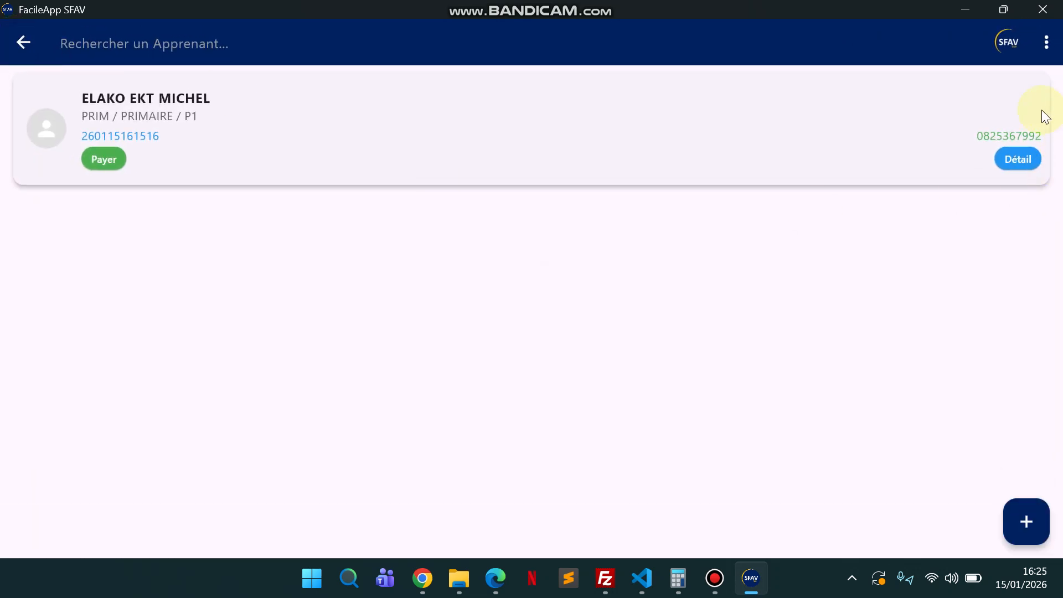
Start another criteria-based recovery list with class P1 - 1ere Primaire, section PRIM and option PRIMAIRE
click(1046, 42)
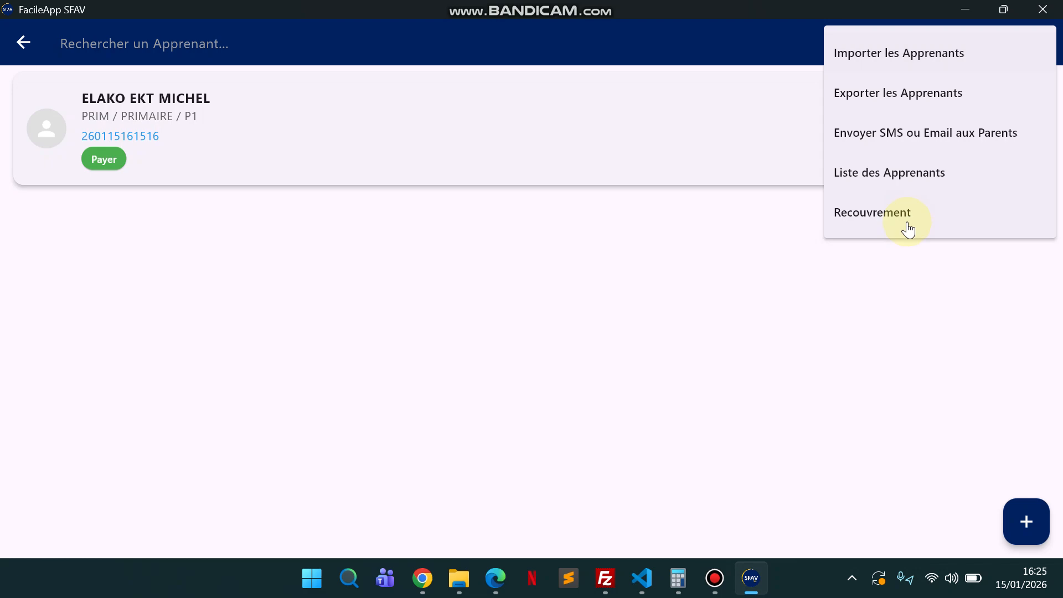
click(868, 210)
click(443, 216)
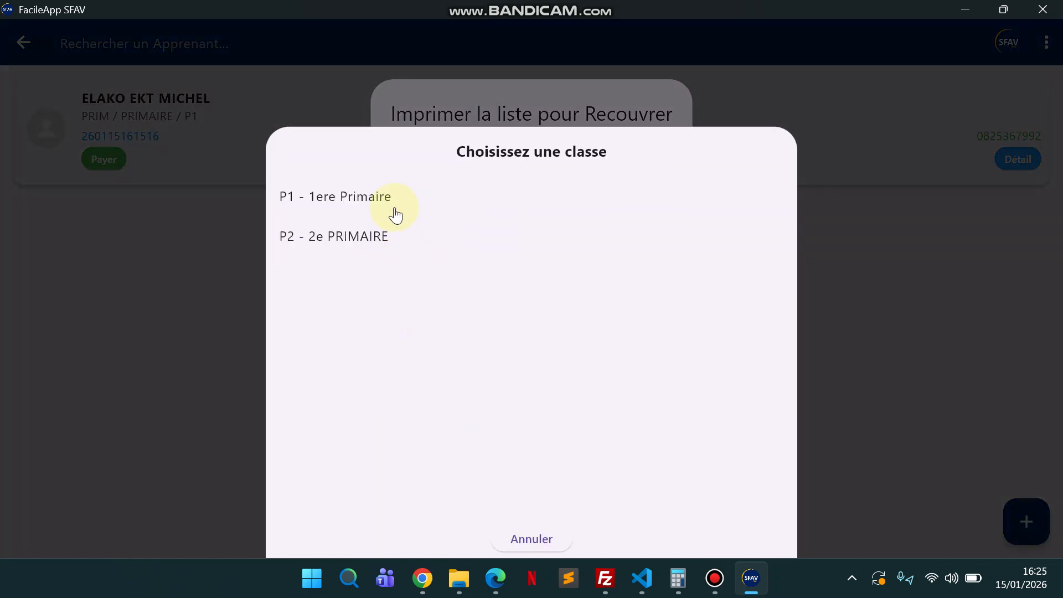
click(371, 191)
click(406, 247)
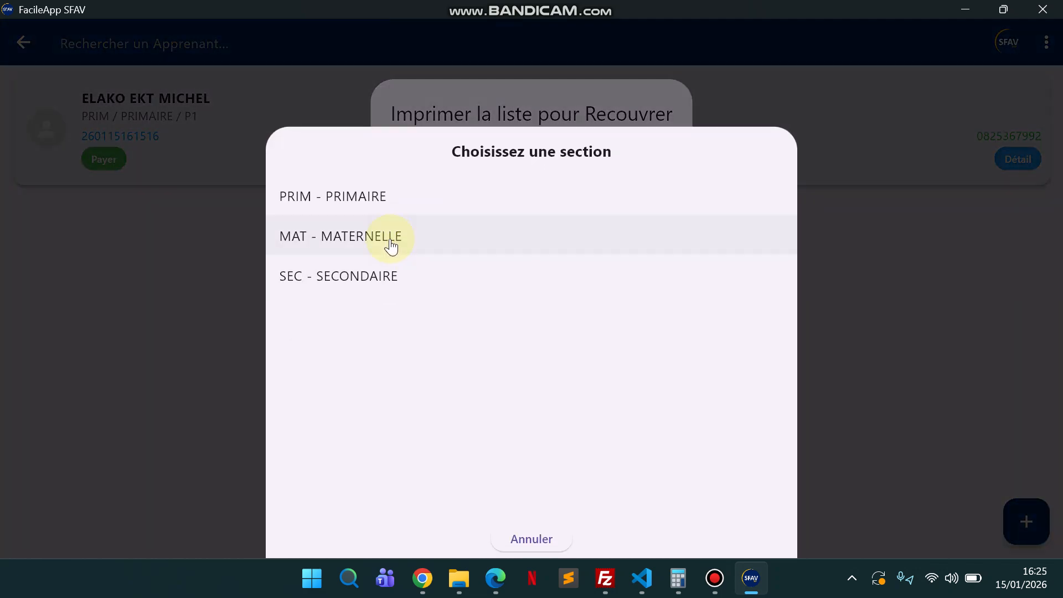
click(371, 191)
click(425, 296)
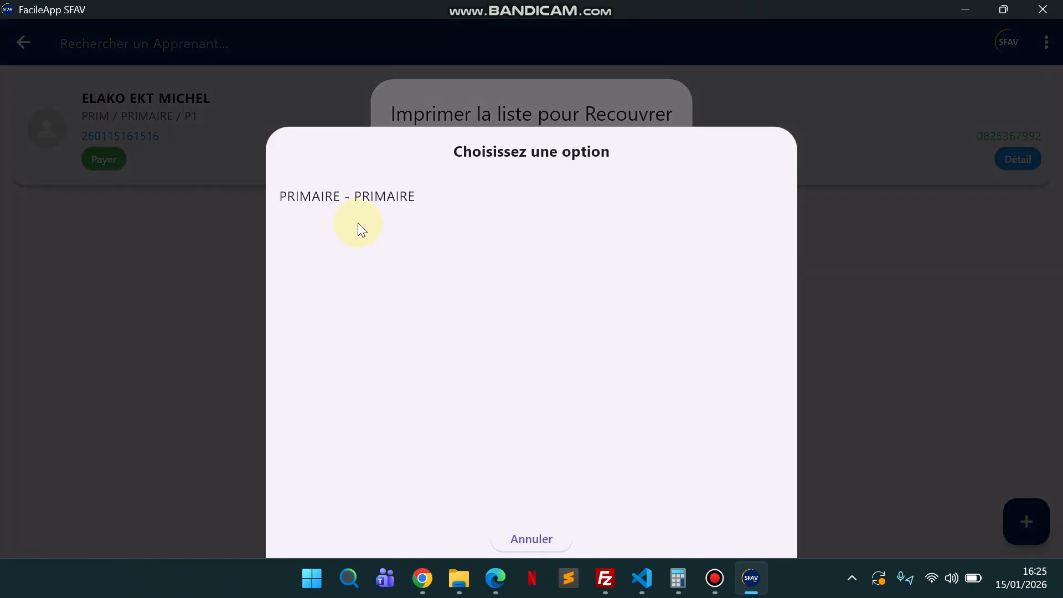
click(359, 205)
Set the recovery criteria to category Ceux qui n ont pas payé la totalité, fee T1 - 1ere Tranche and school year 2025-2026
click(436, 354)
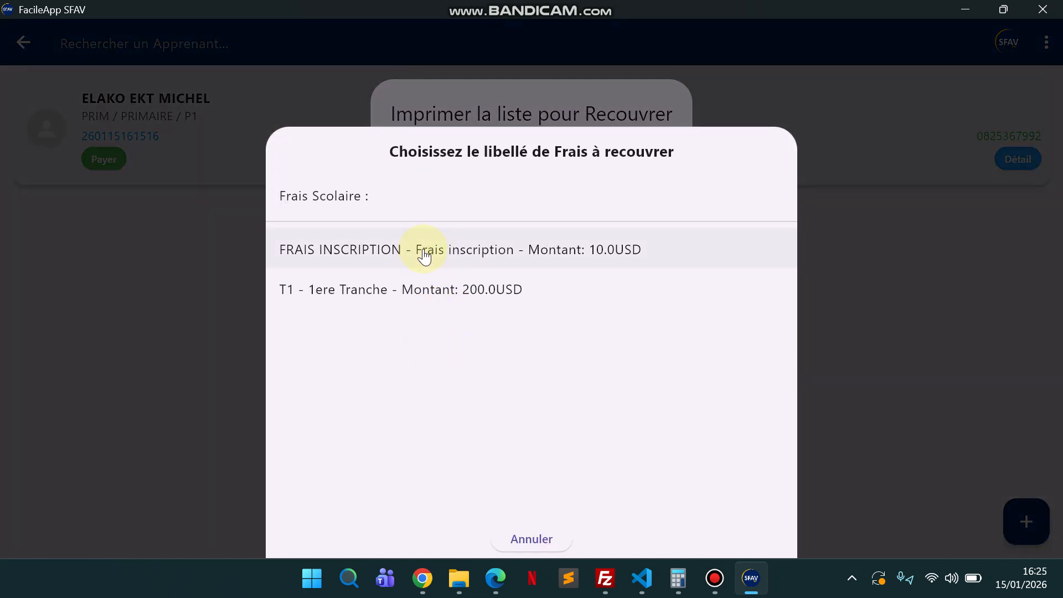
click(413, 288)
click(437, 316)
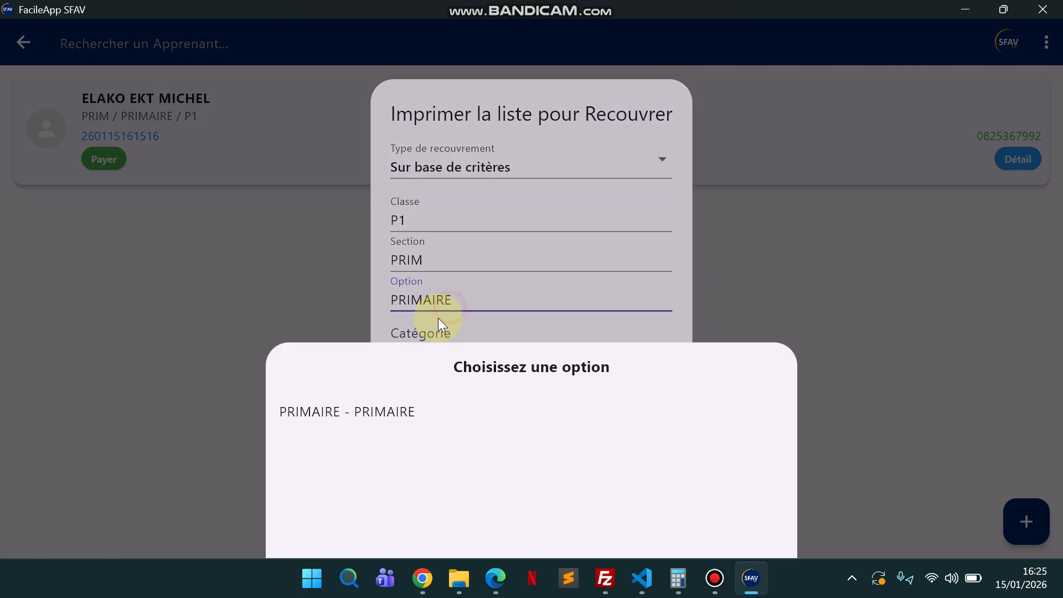
click(415, 198)
click(466, 323)
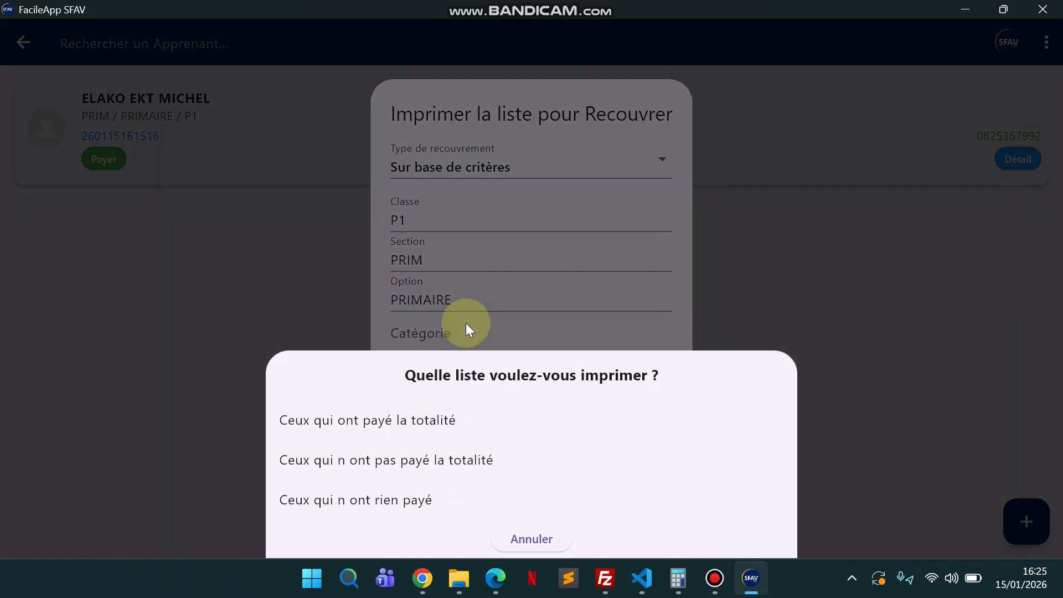
click(430, 460)
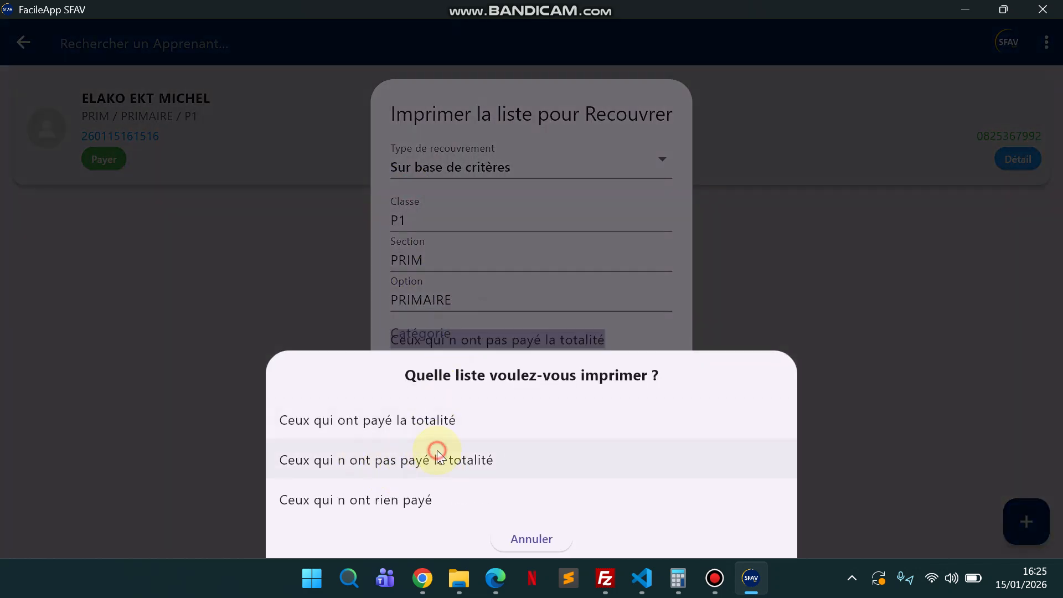
click(462, 412)
click(361, 216)
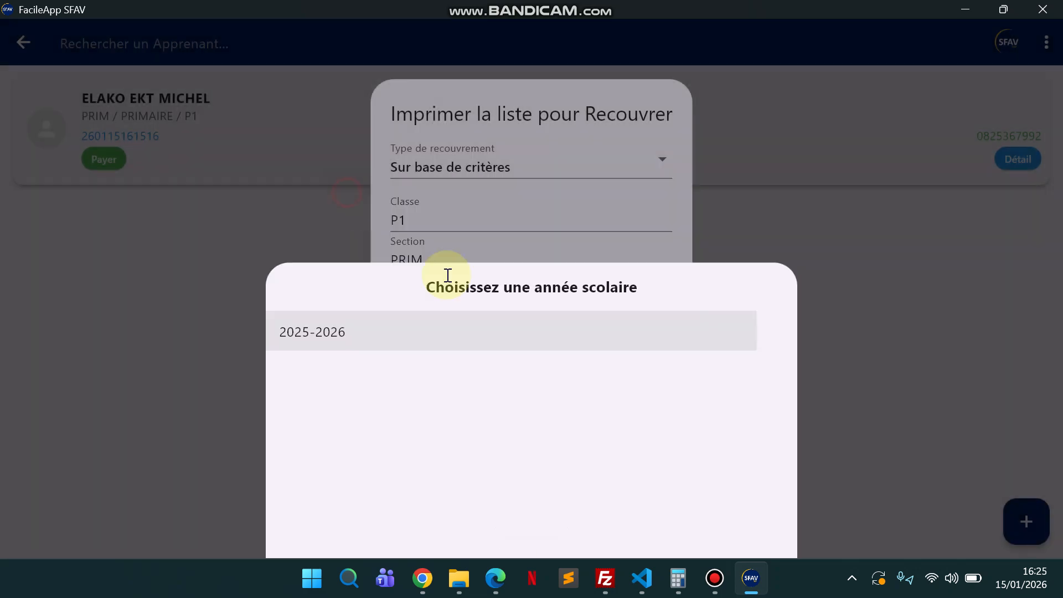
Generate and display the recovery report of learners who have not paid in full, and return to the learners list
click(627, 469)
click(525, 327)
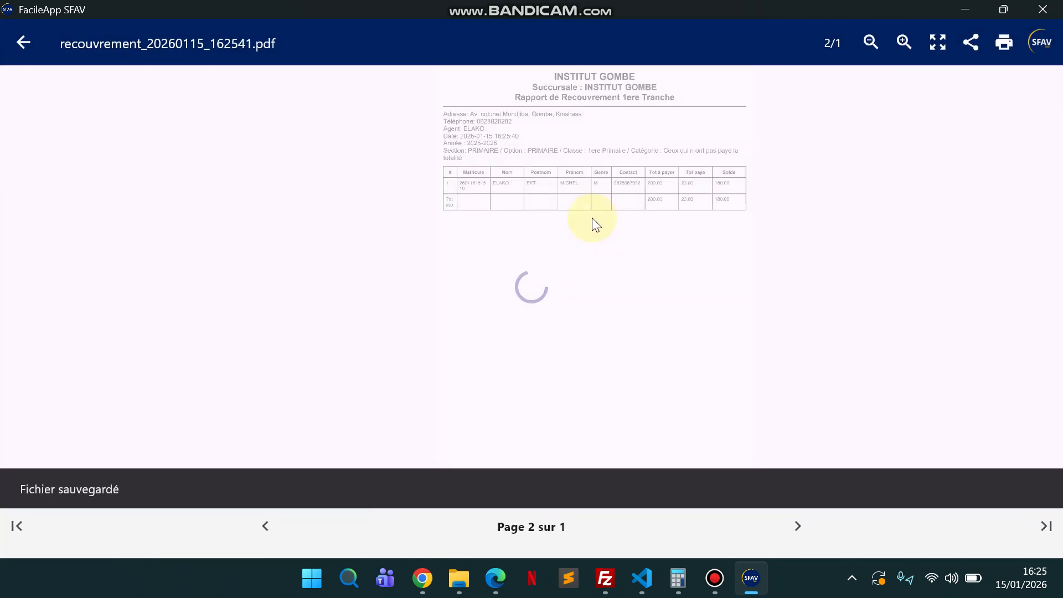
scroll(526, 225, up, 1)
scroll(526, 224, up, 5)
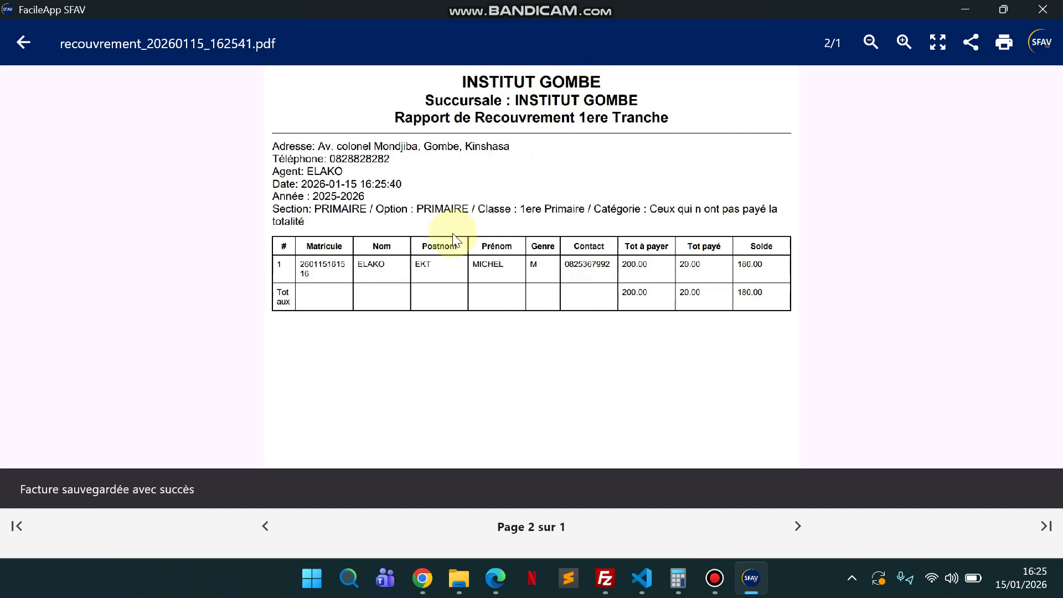
click(24, 42)
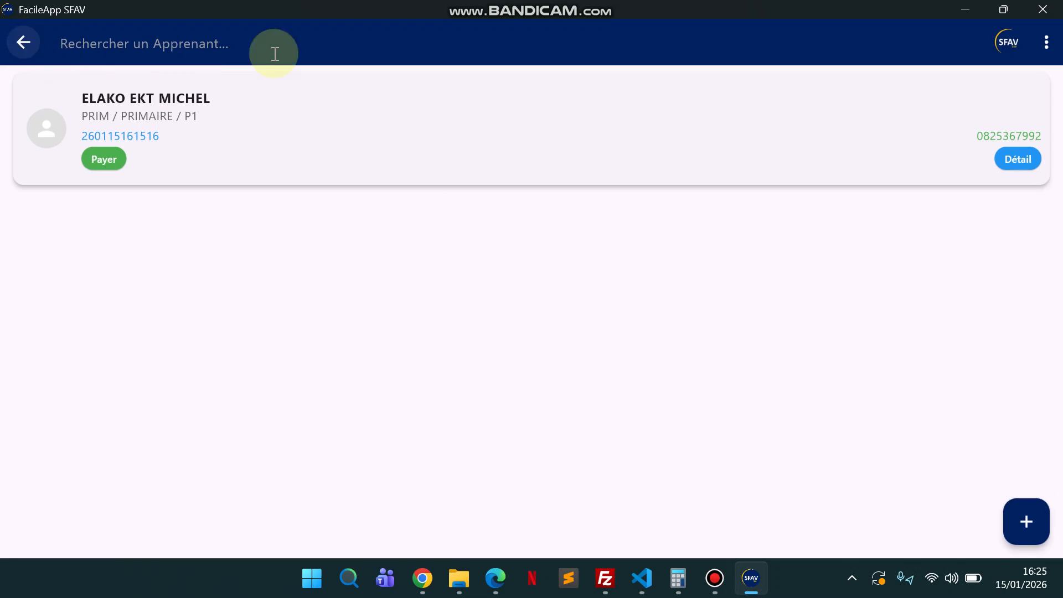
Start a printable list of learners for class P1 - 1ere Primaire, section PRIM - PRIMAIRE and option PRIMAIRE
click(1046, 42)
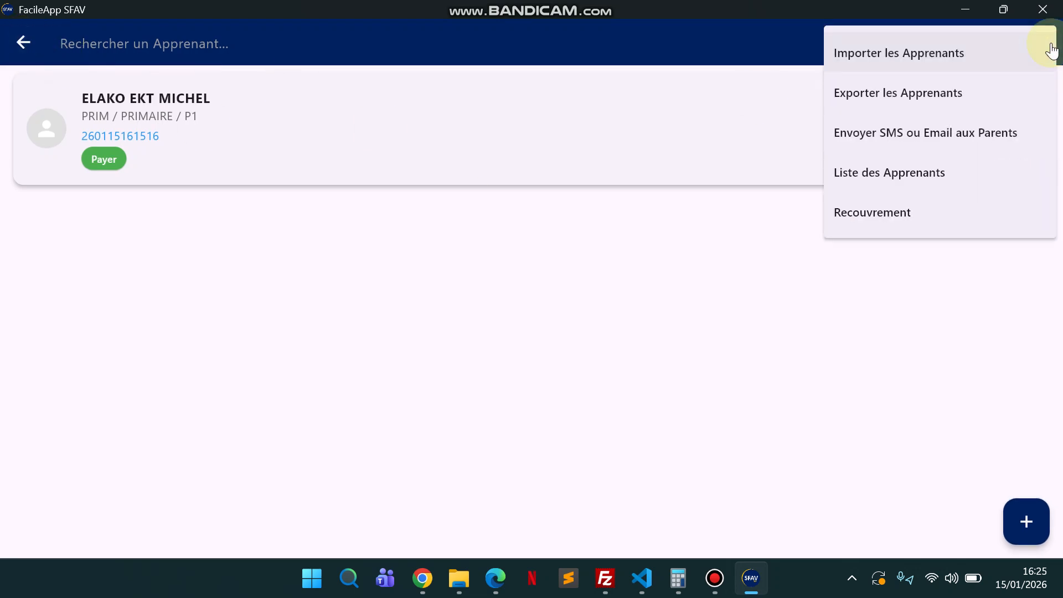
click(916, 173)
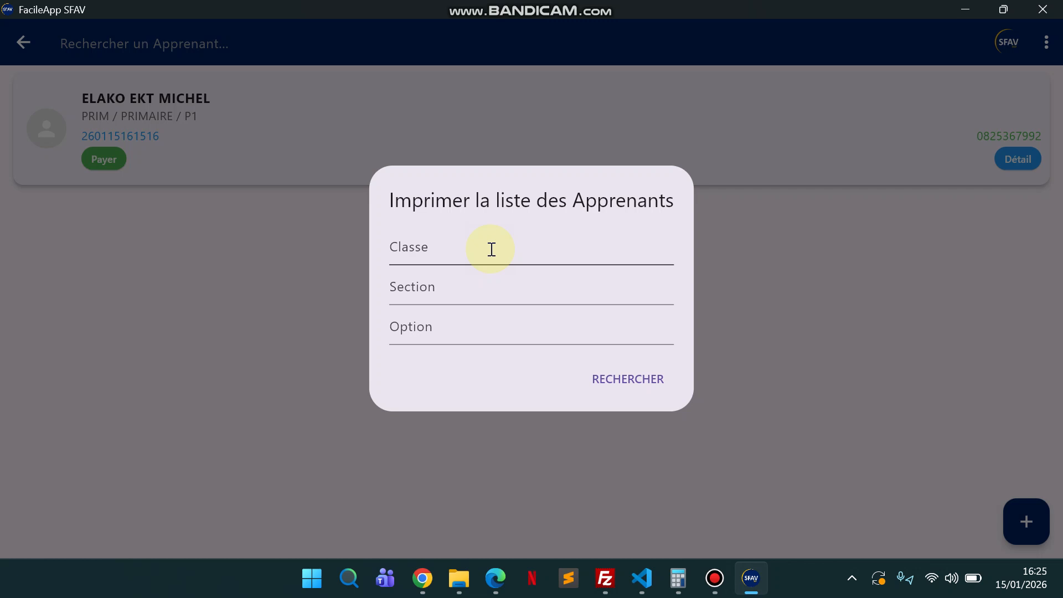
click(491, 249)
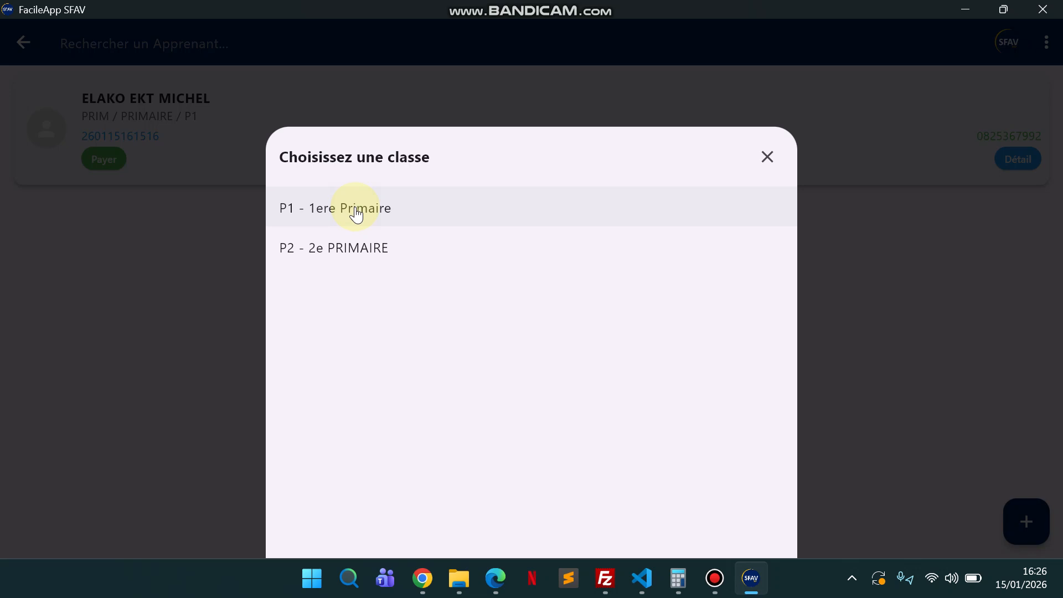
click(354, 212)
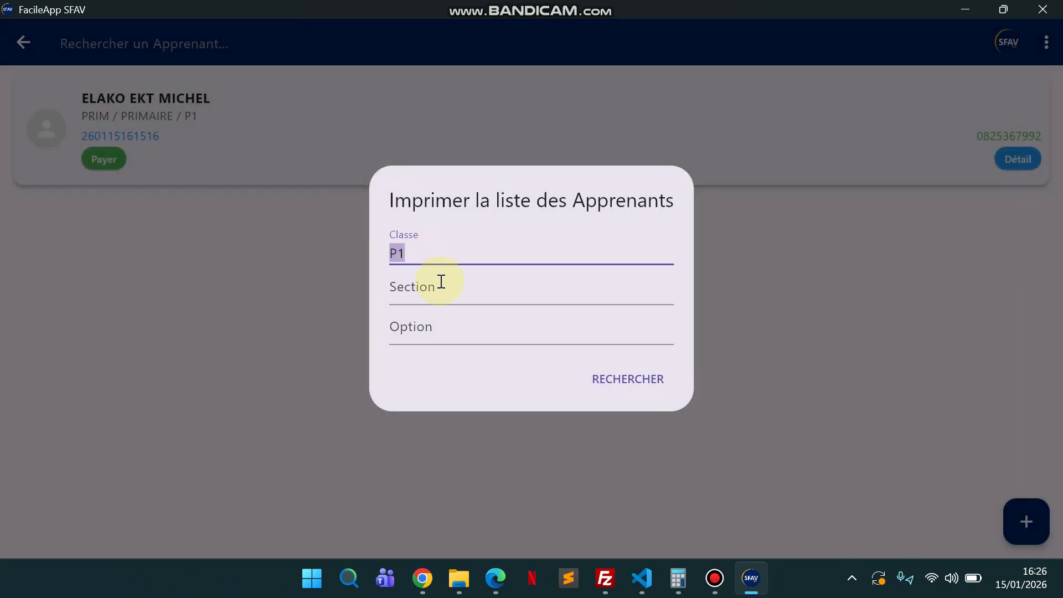
click(429, 284)
click(332, 208)
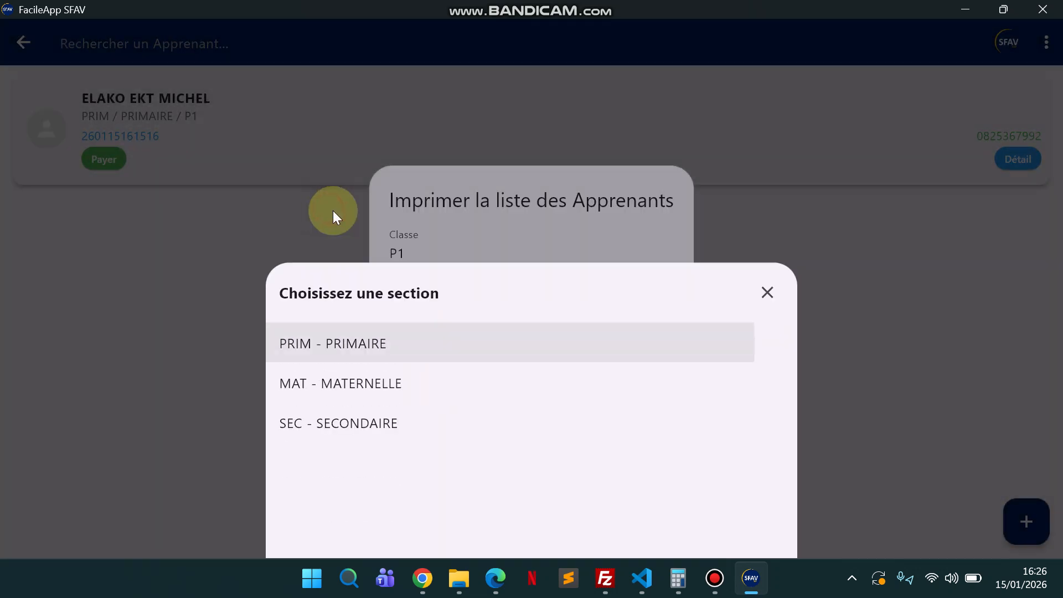
click(414, 314)
click(354, 202)
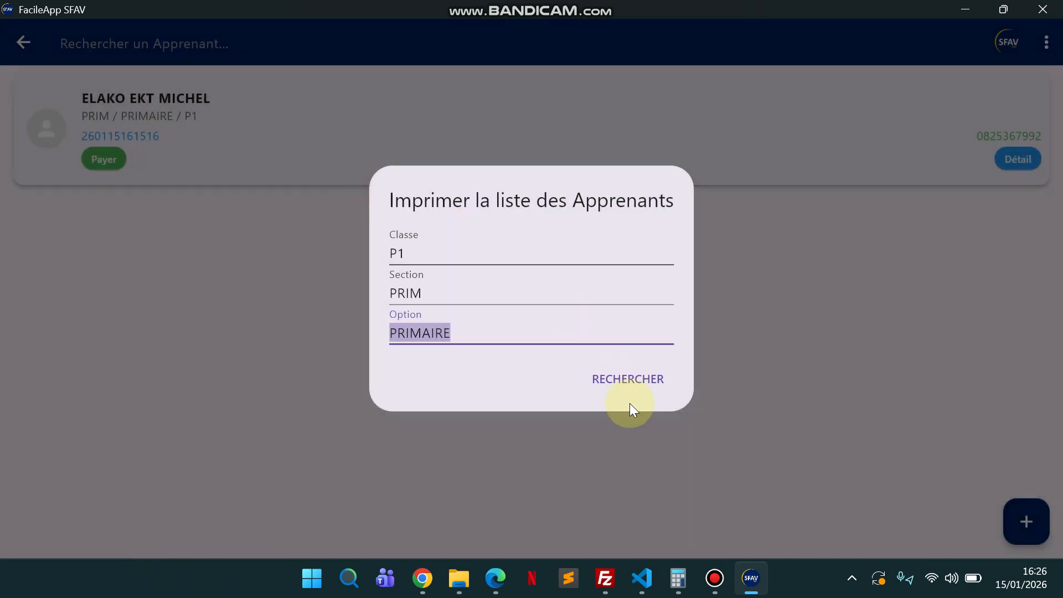
Generate and display the filtered learners list as a PDF, and return to the learners page
click(627, 382)
click(515, 326)
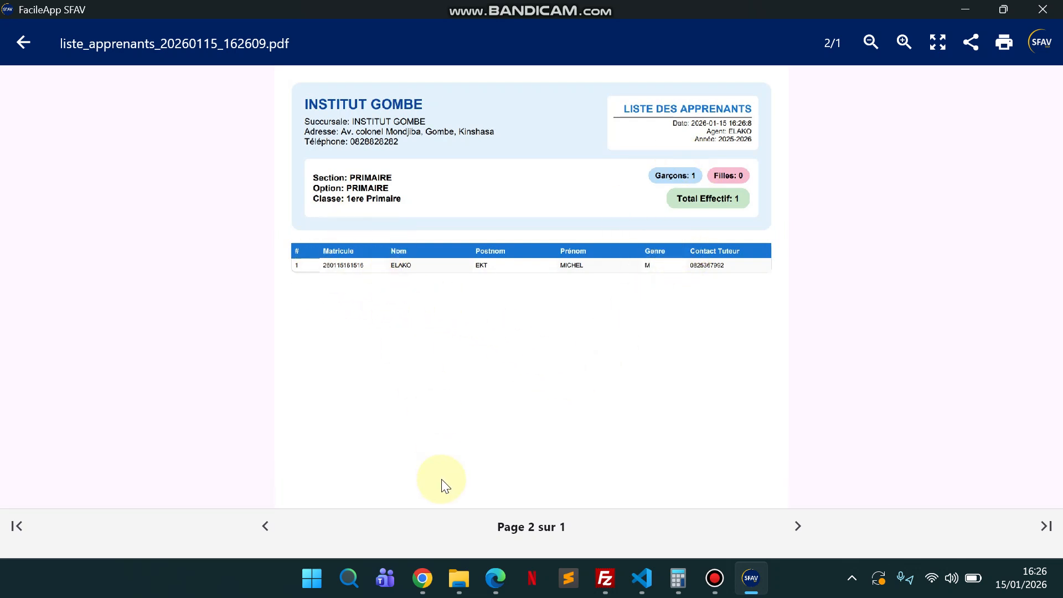
click(28, 44)
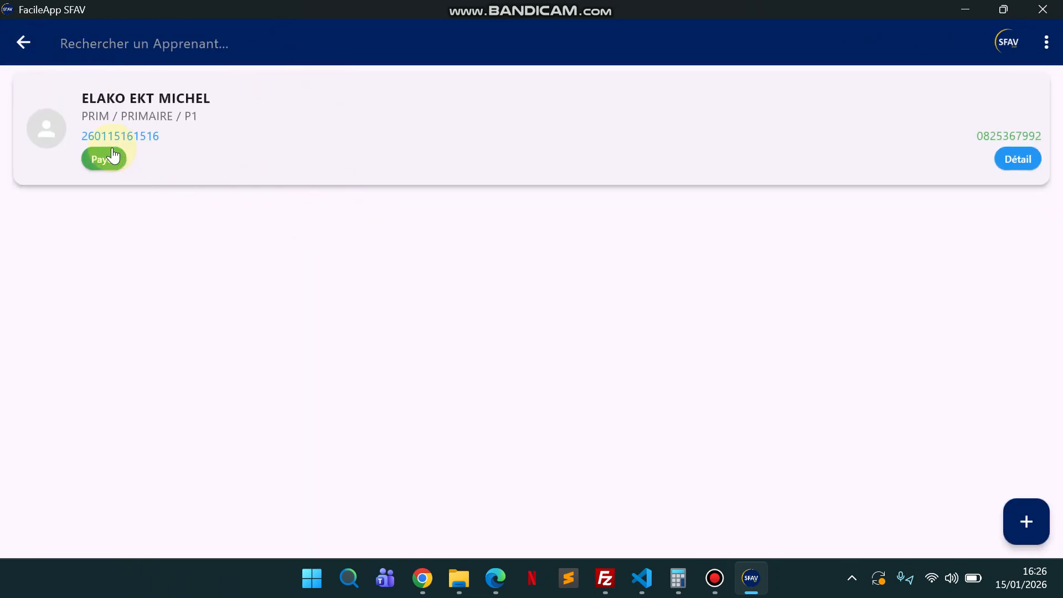
Print the payment history from the learner's fee payment form, return to FacileApp SFAV from the browser and close the form
click(20, 39)
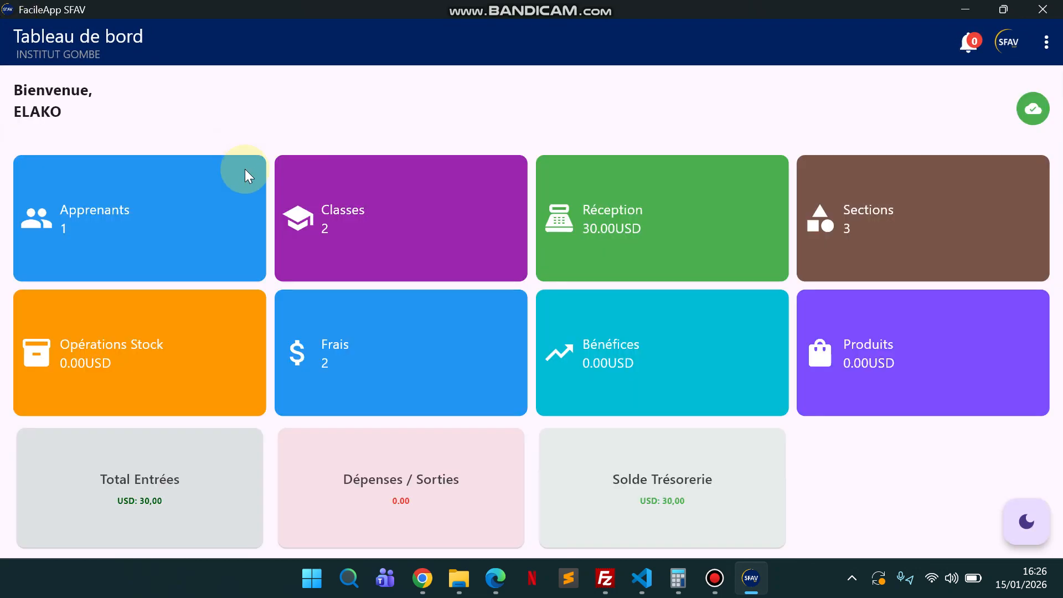
click(196, 201)
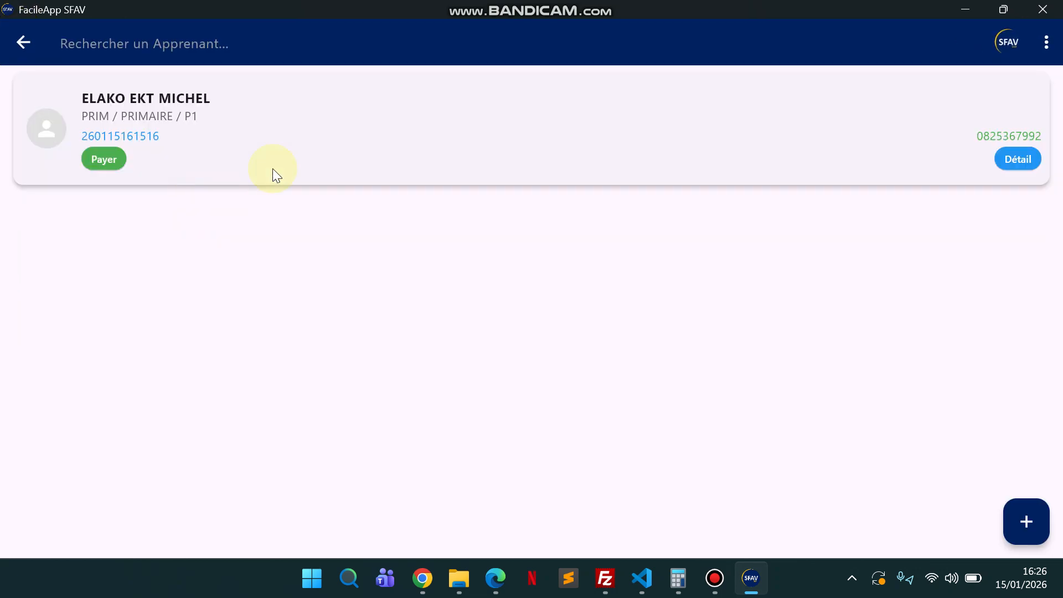
click(104, 160)
scroll(449, 282, down, 8)
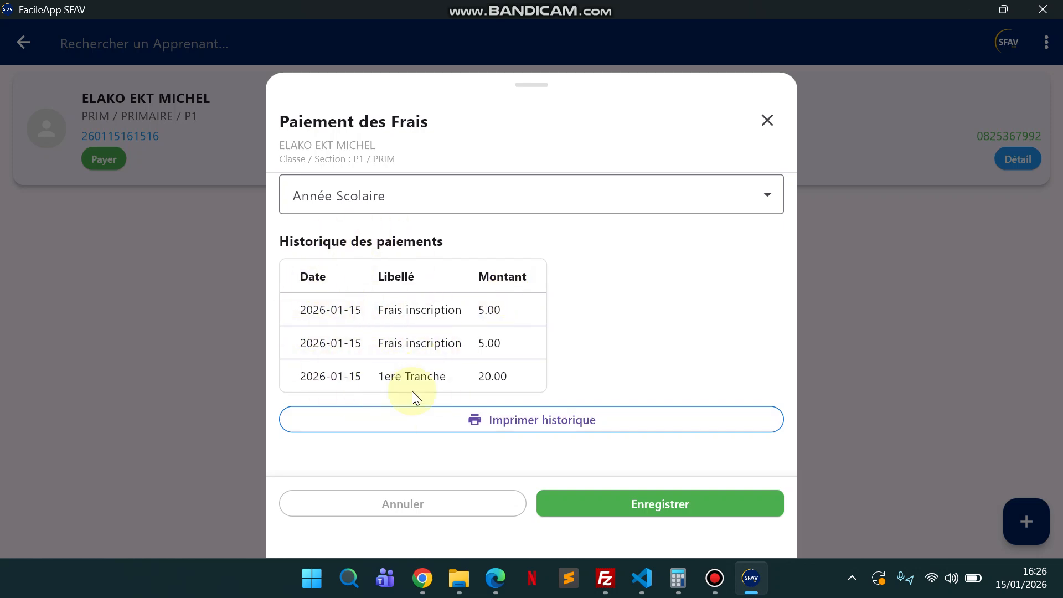
click(540, 424)
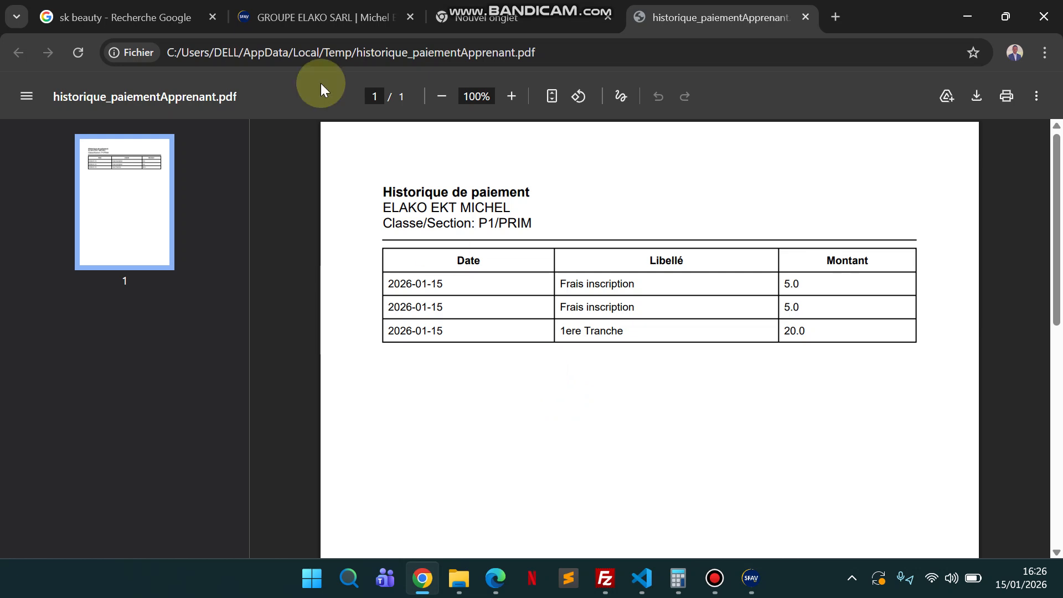
click(747, 586)
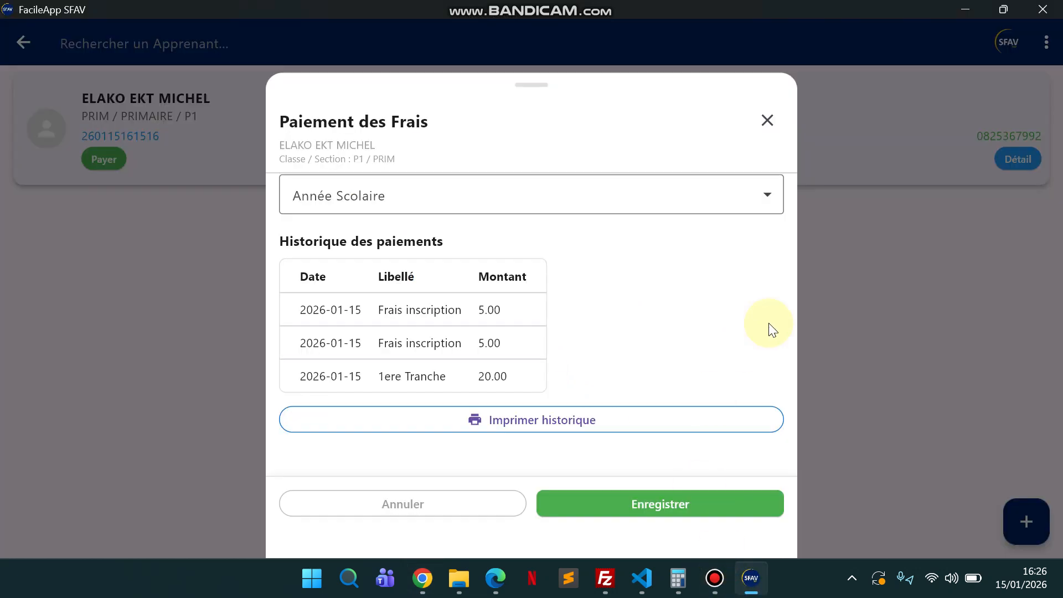
click(865, 303)
Generate and display the report of the learner's fee details, and return to the learners list
click(1022, 160)
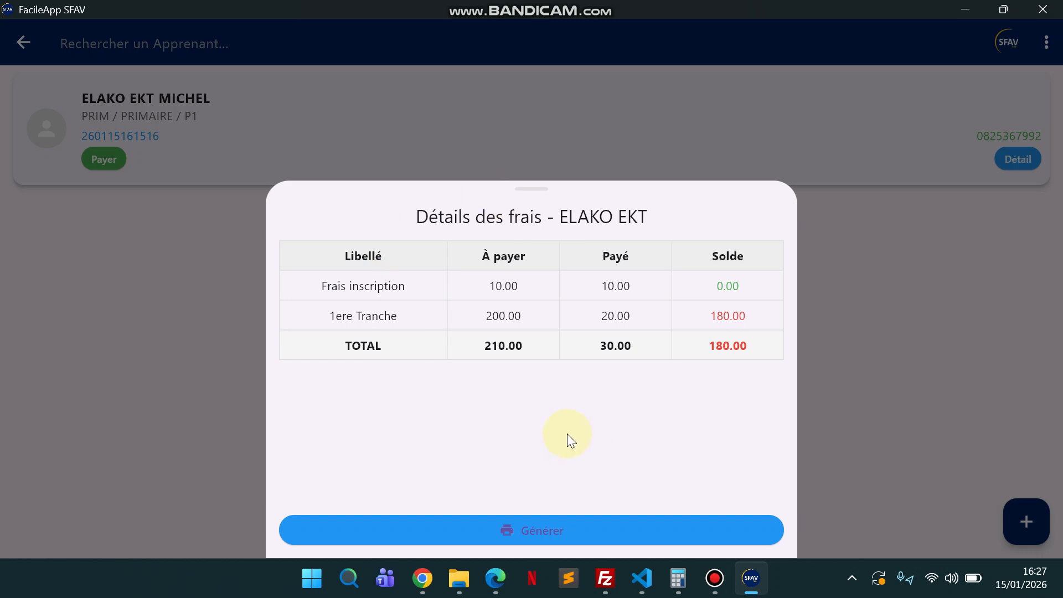
click(570, 530)
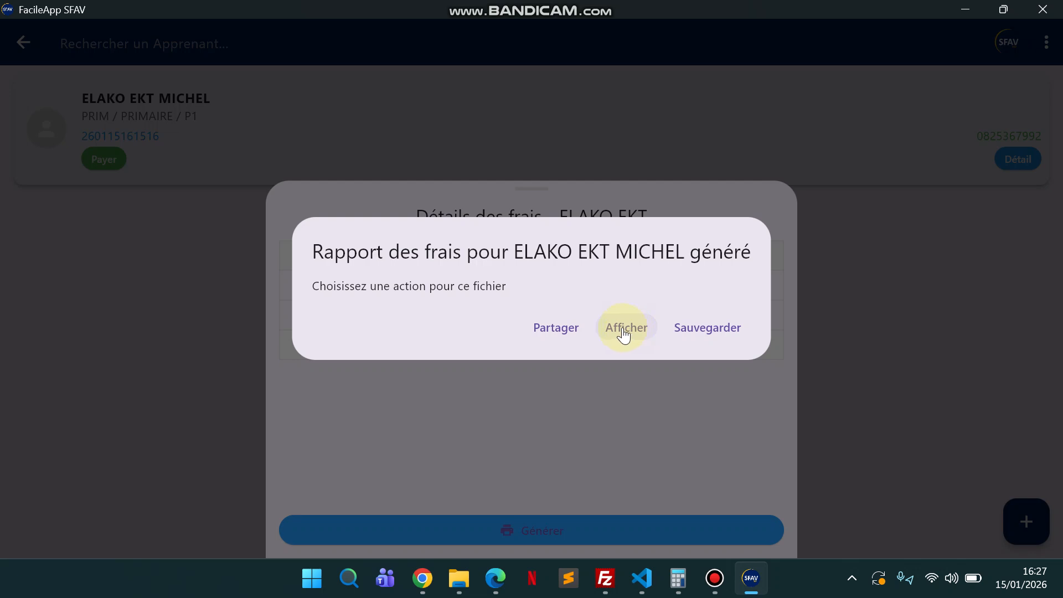
click(622, 327)
scroll(536, 251, down, 2)
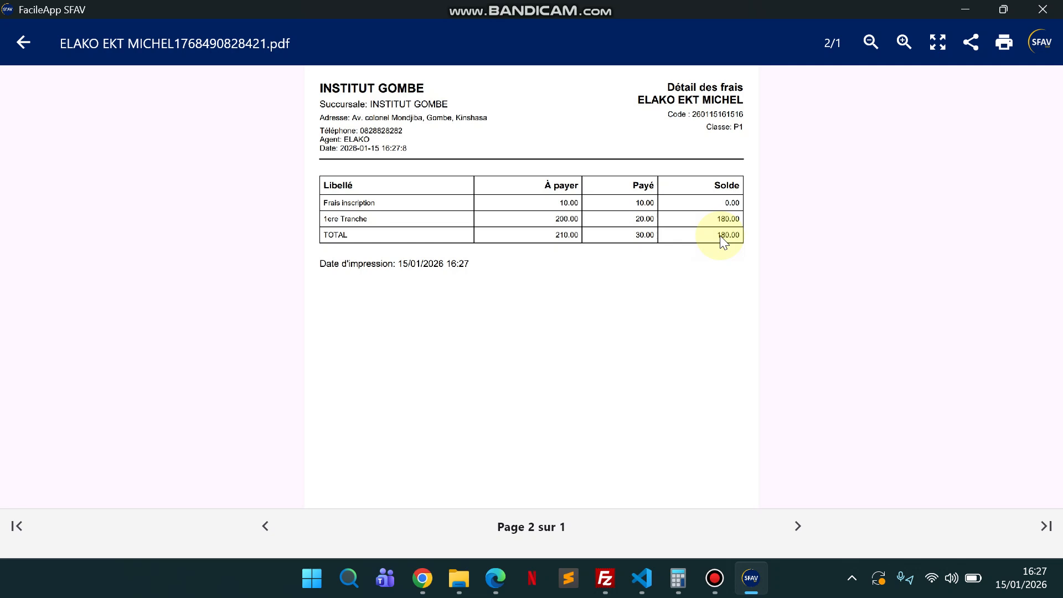
click(23, 43)
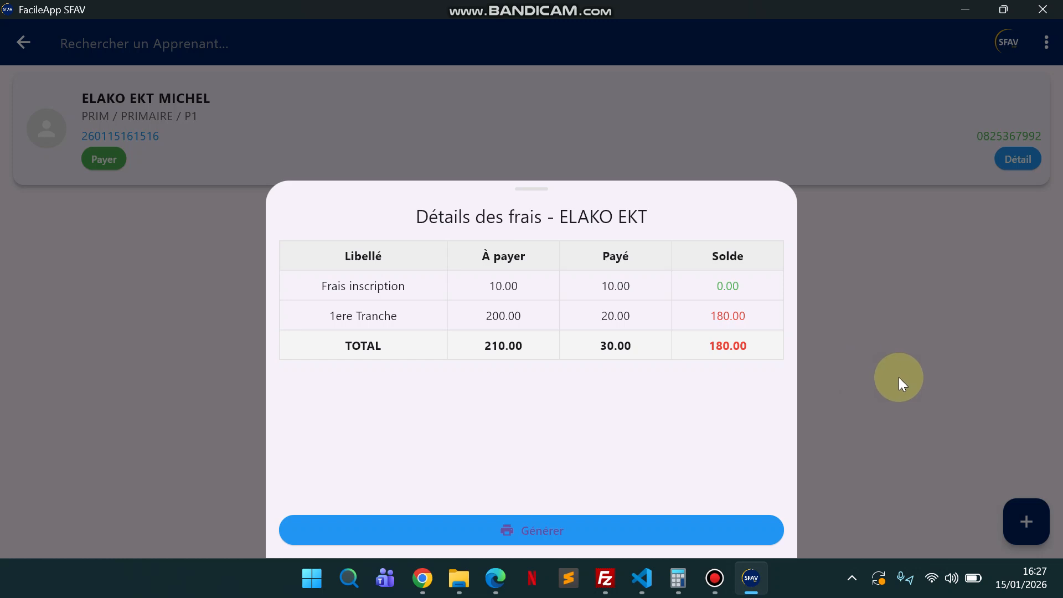
click(898, 377)
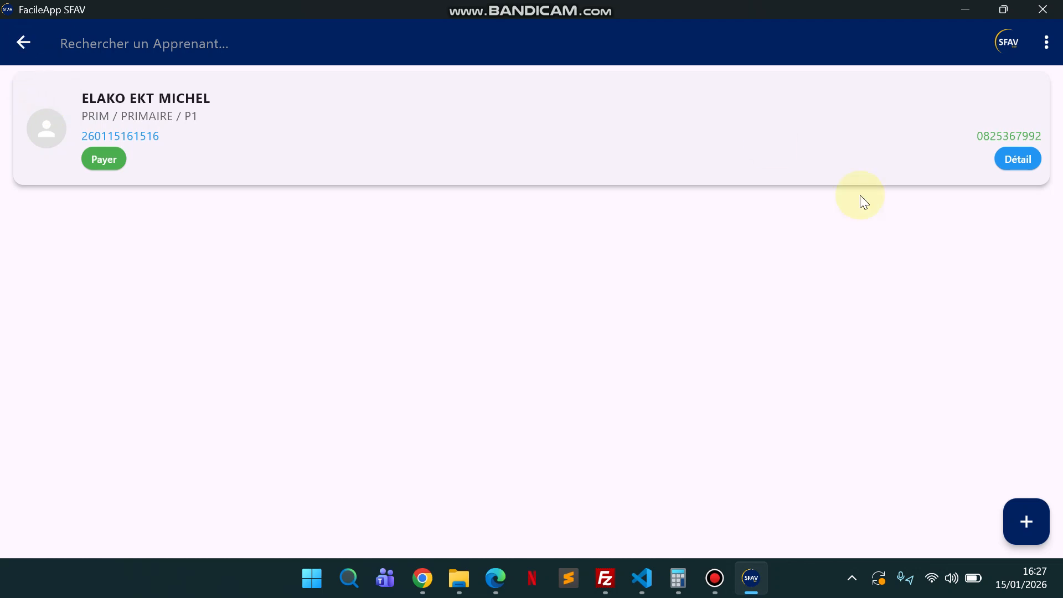
Open the page for sending SMS or email to parents and look over its form and SMS balance
click(1046, 43)
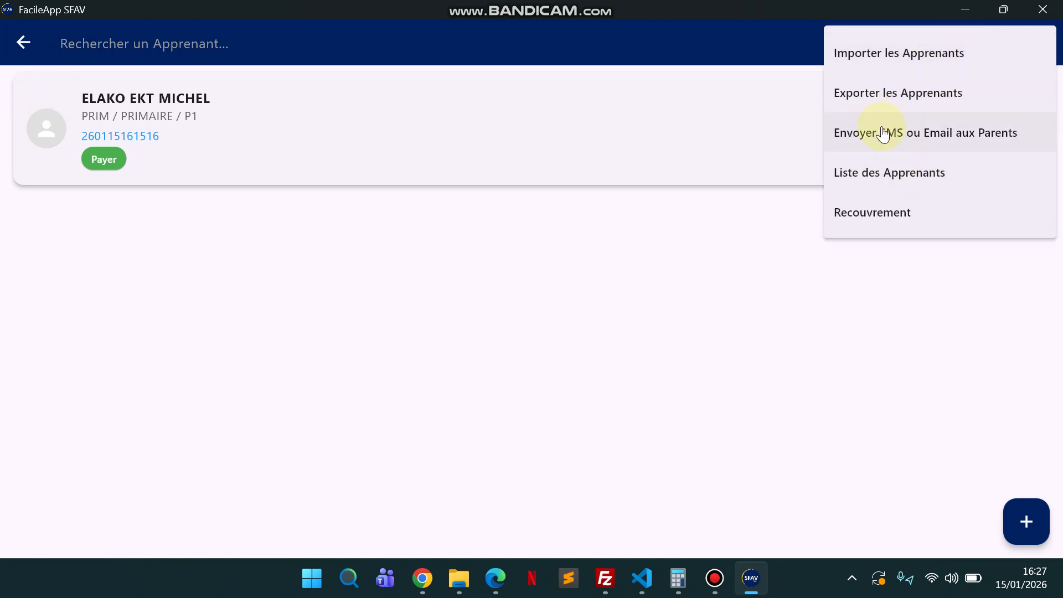
click(915, 138)
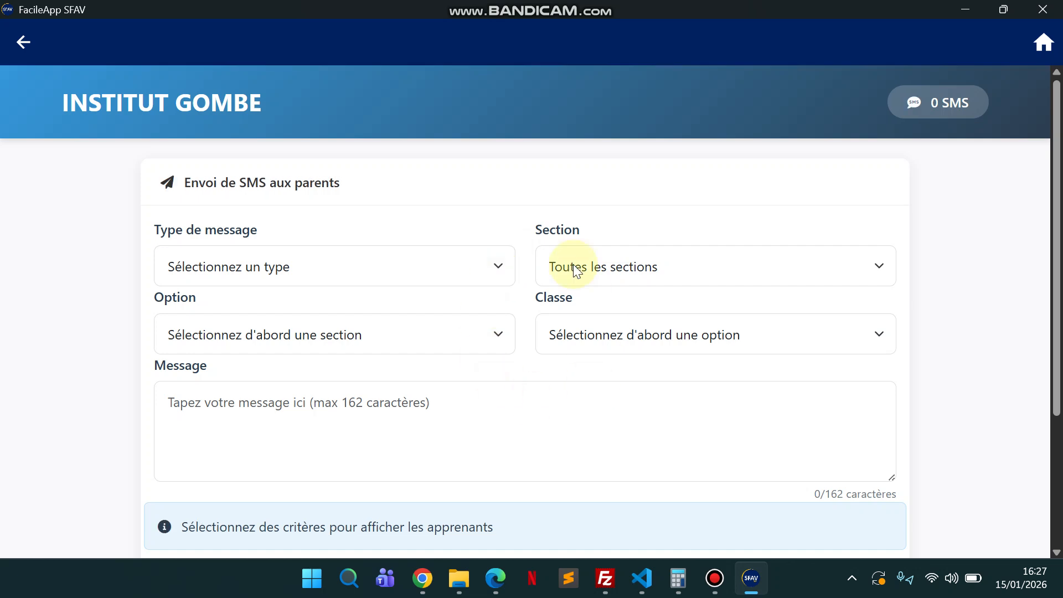
scroll(580, 401, down, 3)
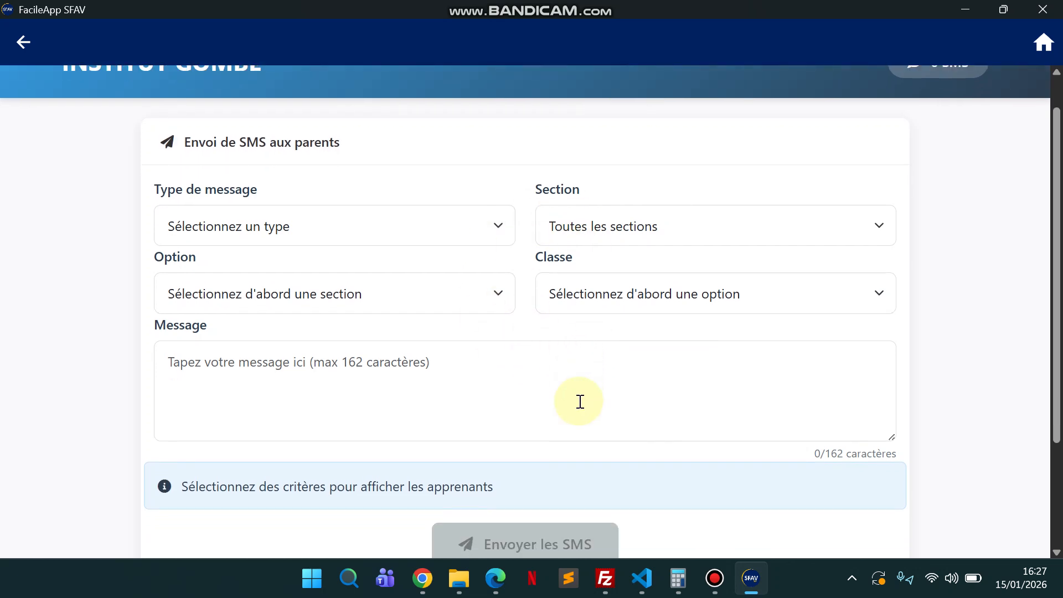
scroll(580, 401, up, 1)
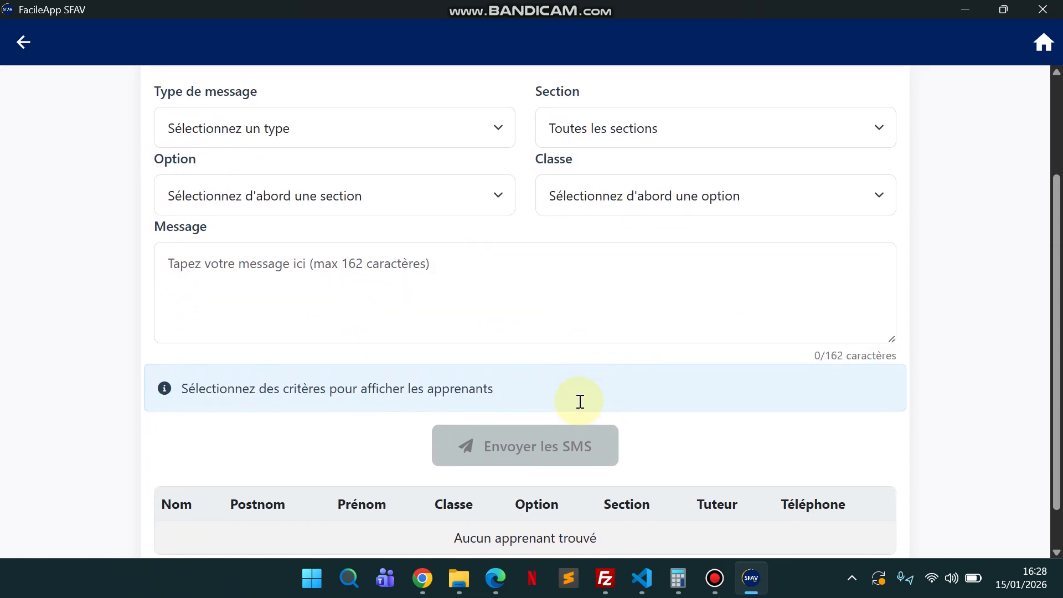
scroll(580, 401, up, 3)
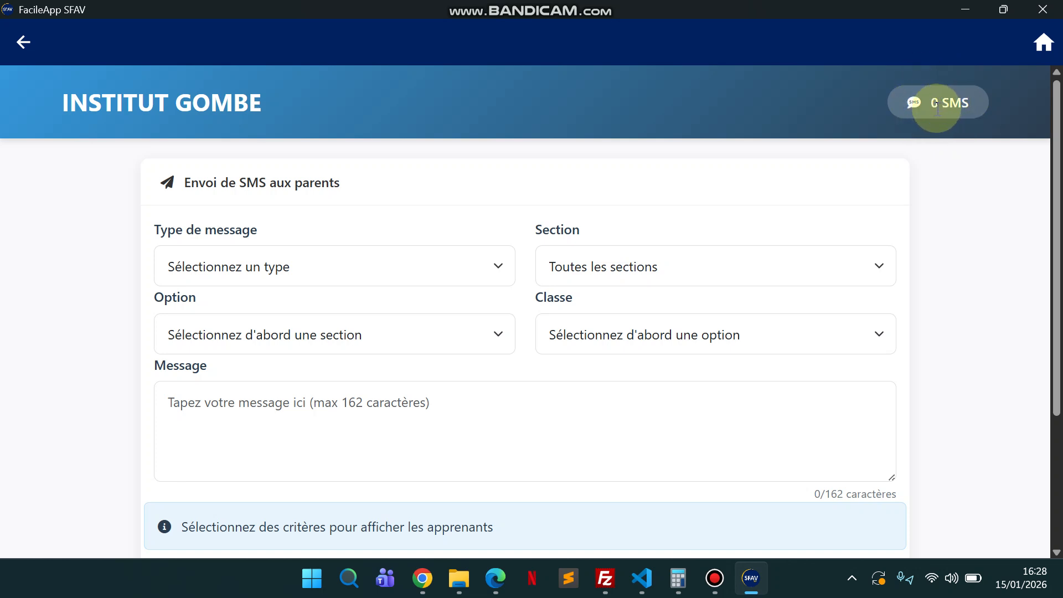
Set the message type to Communiqué and check the available sections, keeping Toutes les sections
click(276, 268)
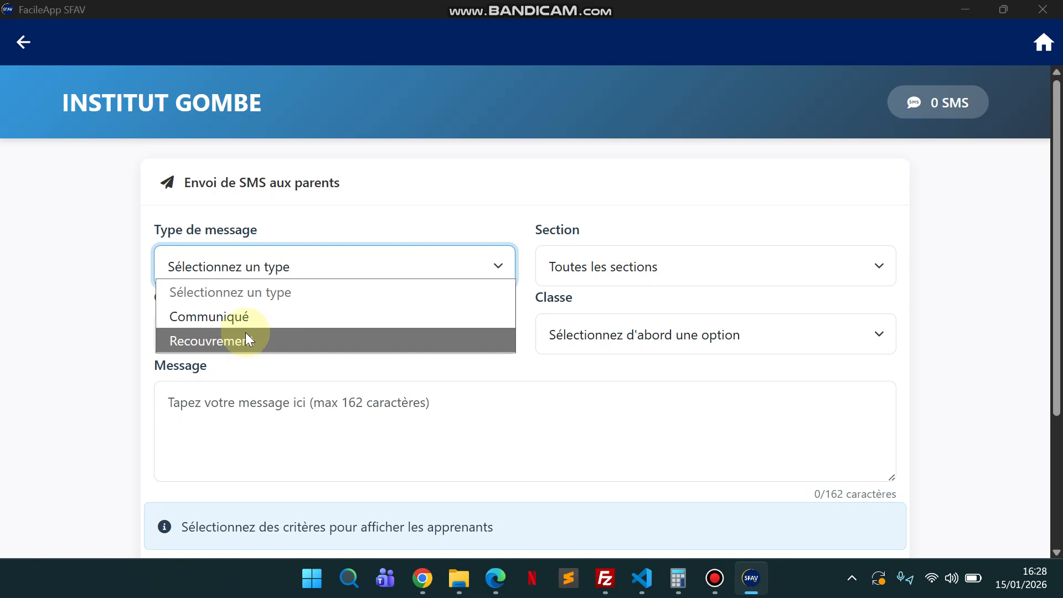
click(238, 320)
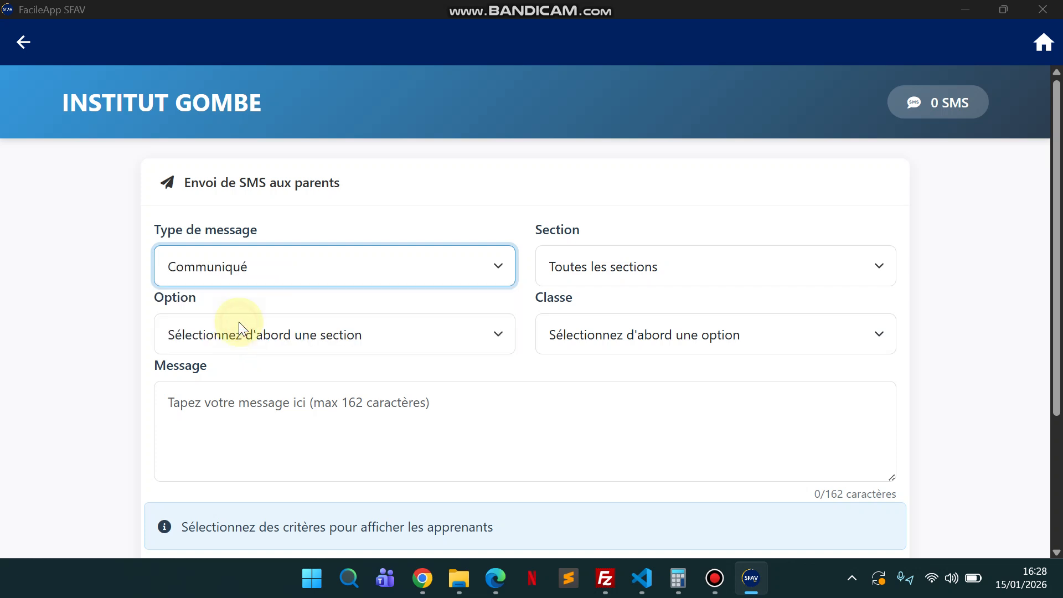
click(604, 267)
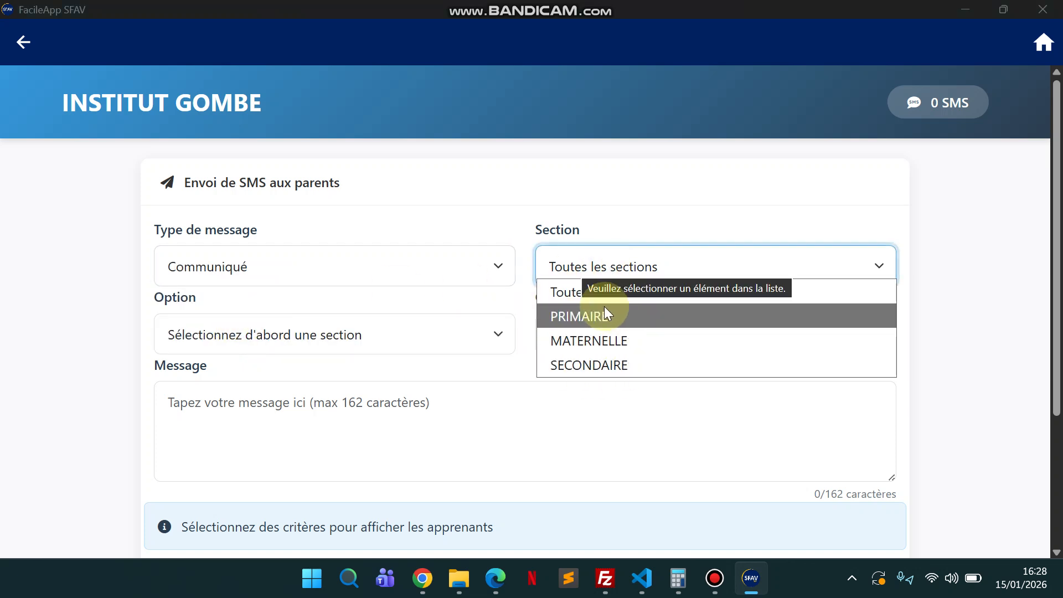
click(638, 264)
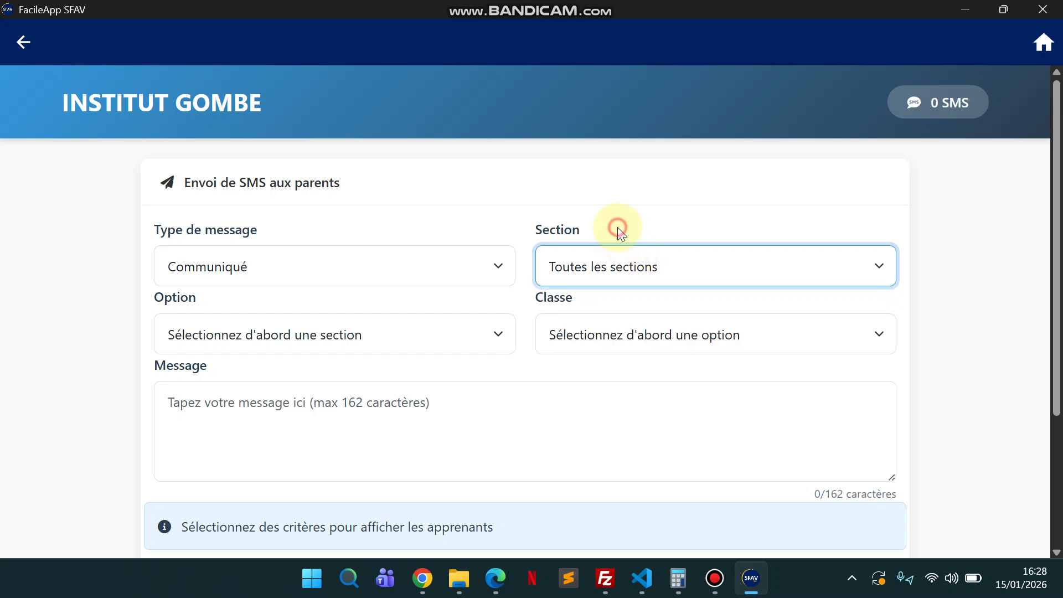
Target the parents' SMS at section PRIMAIRE, option PRIMAIRE and class 1ere Primaire
click(604, 268)
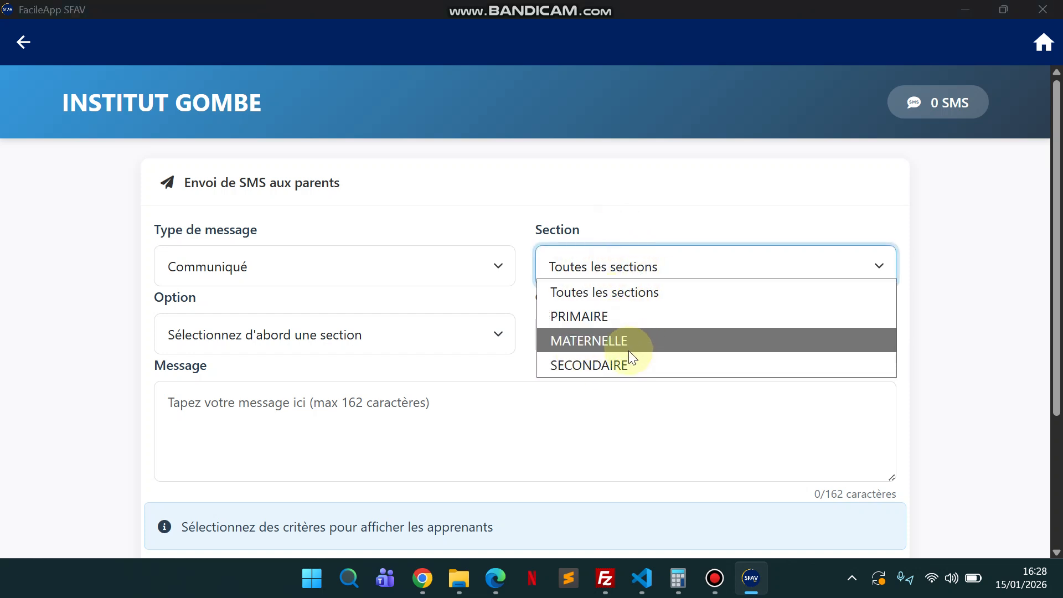
click(601, 318)
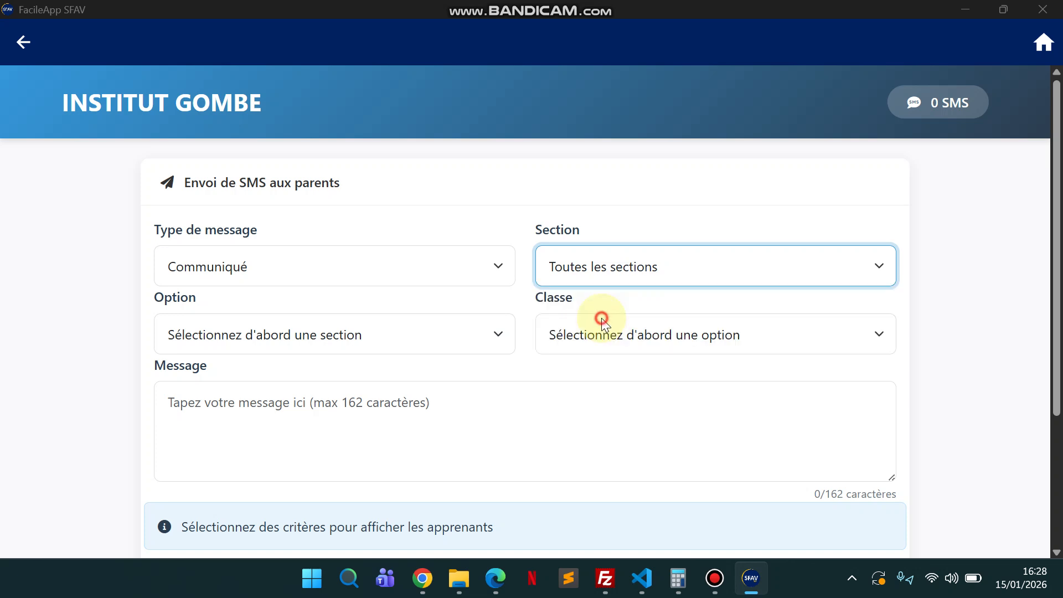
click(288, 334)
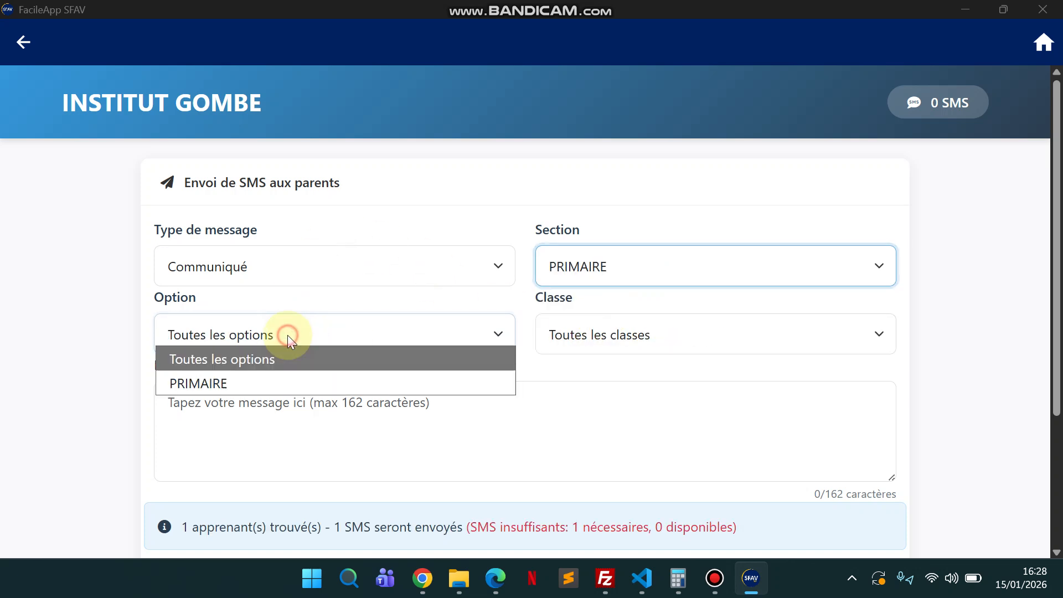
click(232, 380)
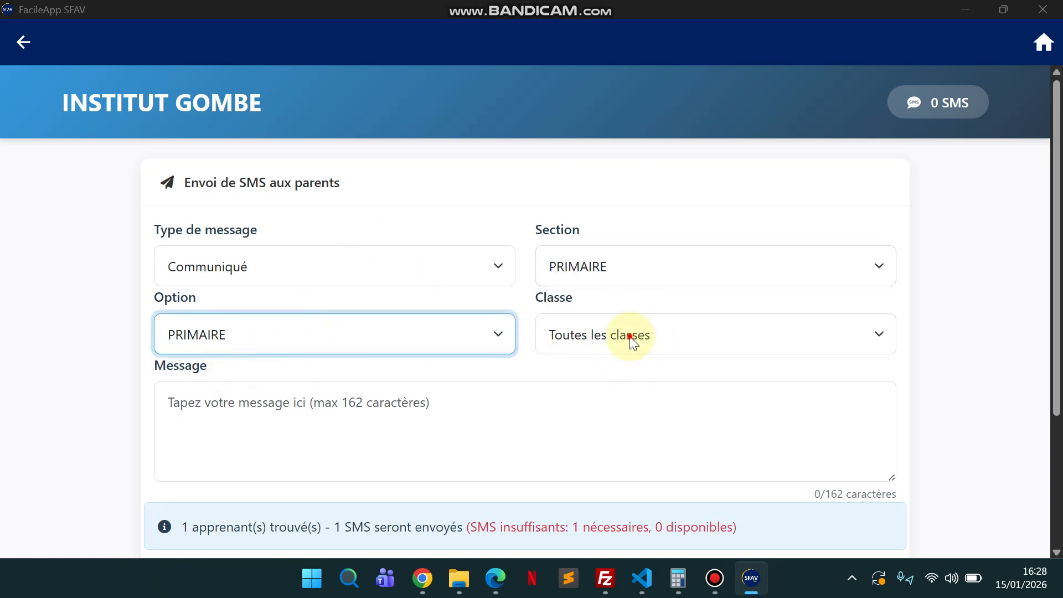
click(607, 335)
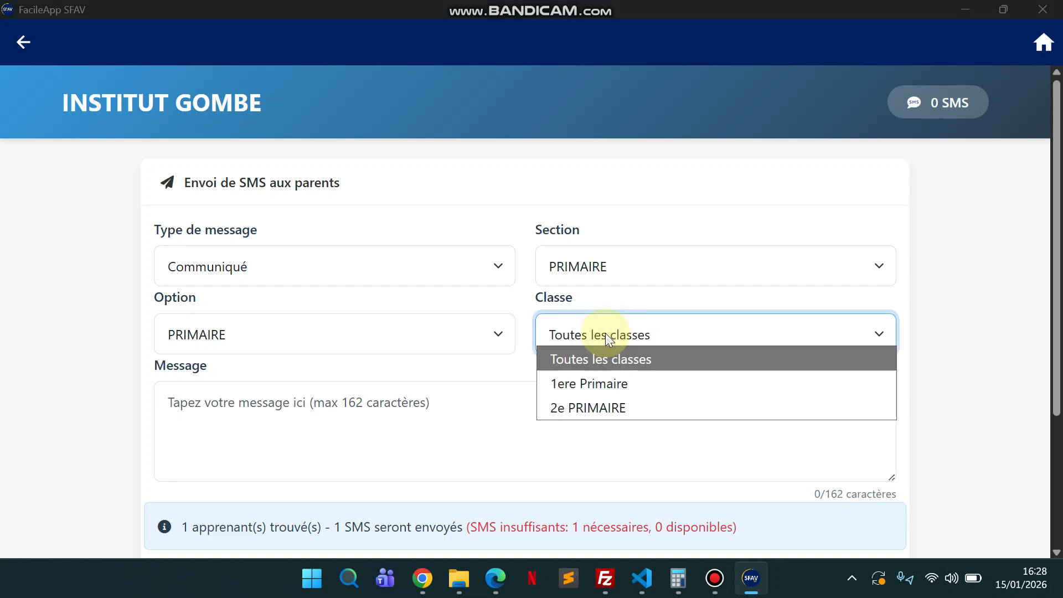
click(613, 385)
Write "SALUT CHERCHER" as the SMS message and review the recipients and sending form
click(348, 408)
scroll(346, 408, down, 3)
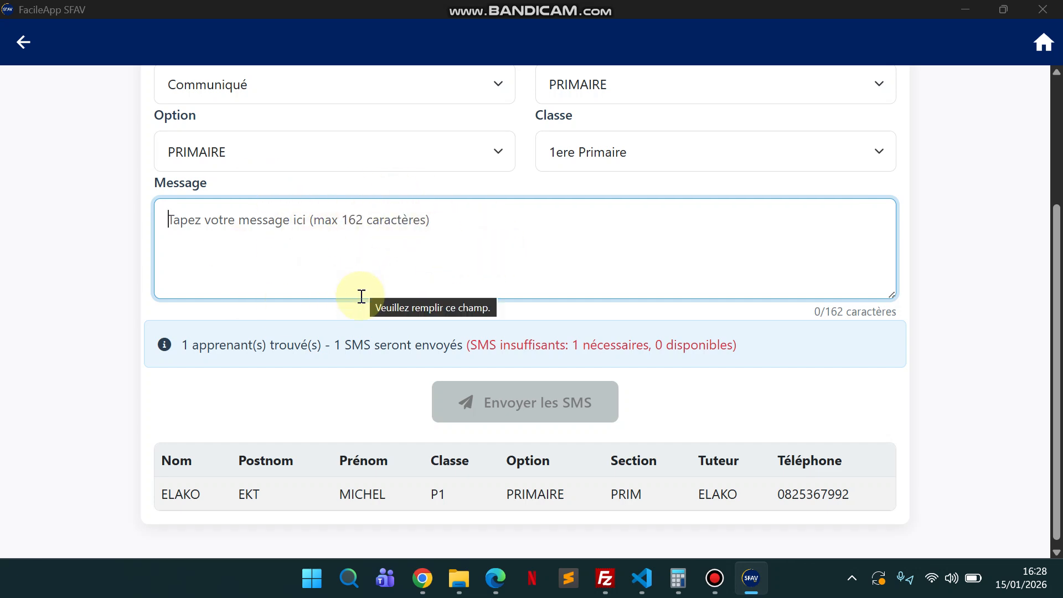
text(SALUT)
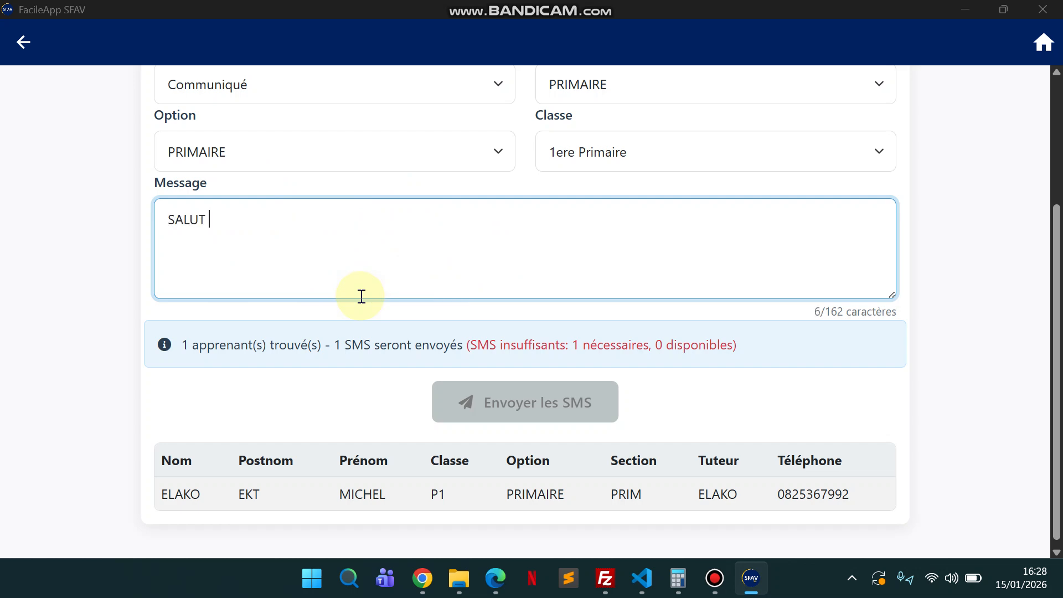
text( CHERCHER)
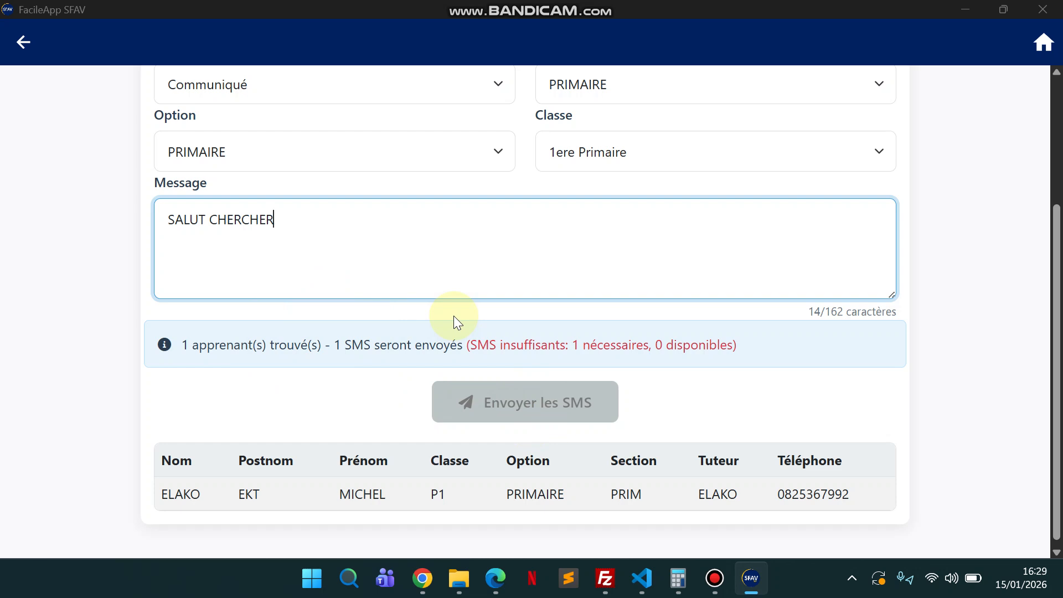
scroll(453, 317, up, 3)
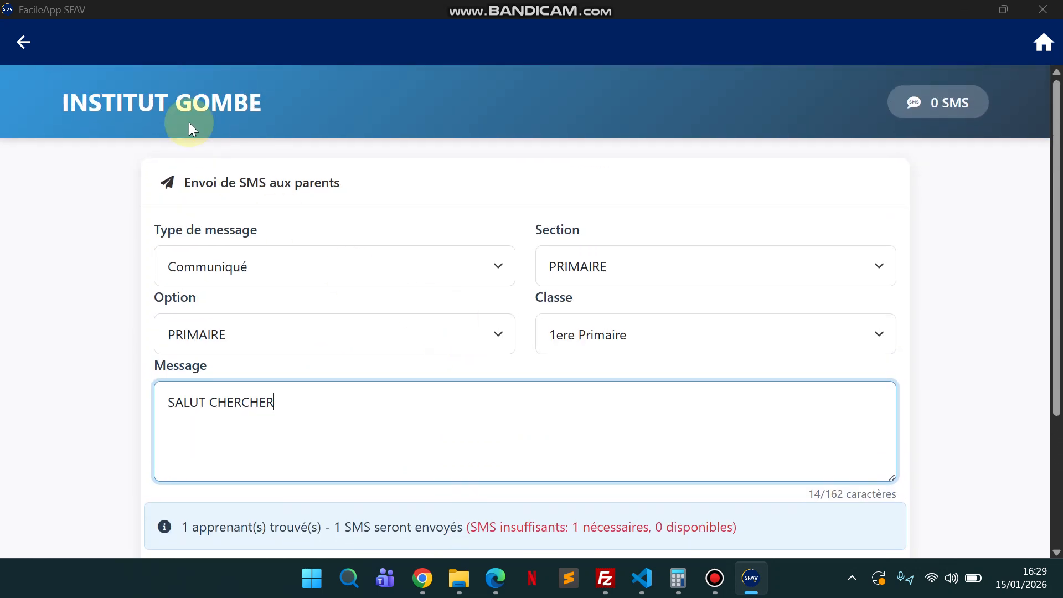
Leave the SMS form, return to the dashboard and open the Ventes page from Réception
click(23, 44)
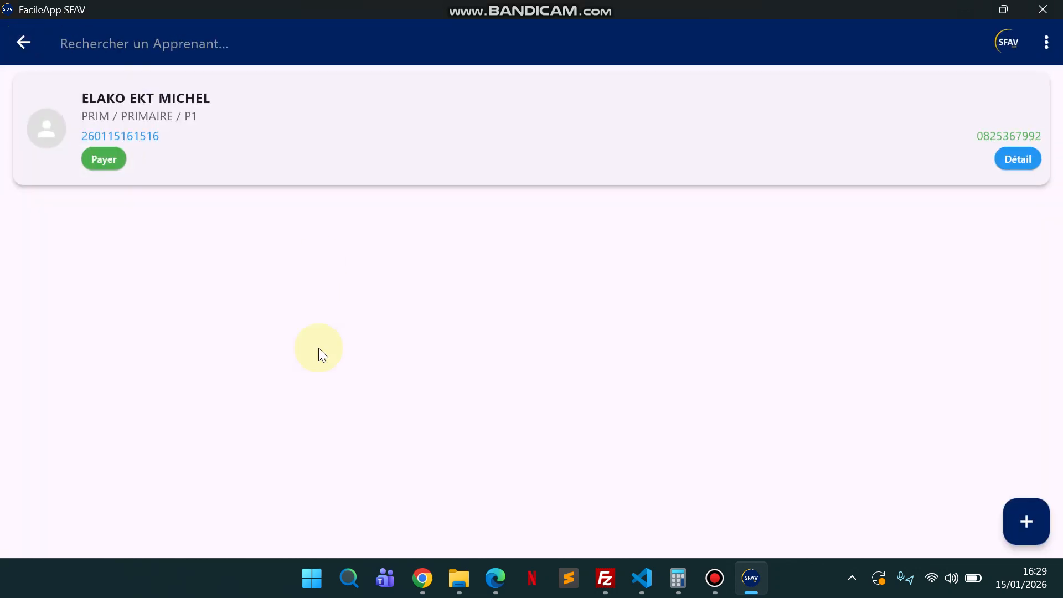
click(21, 44)
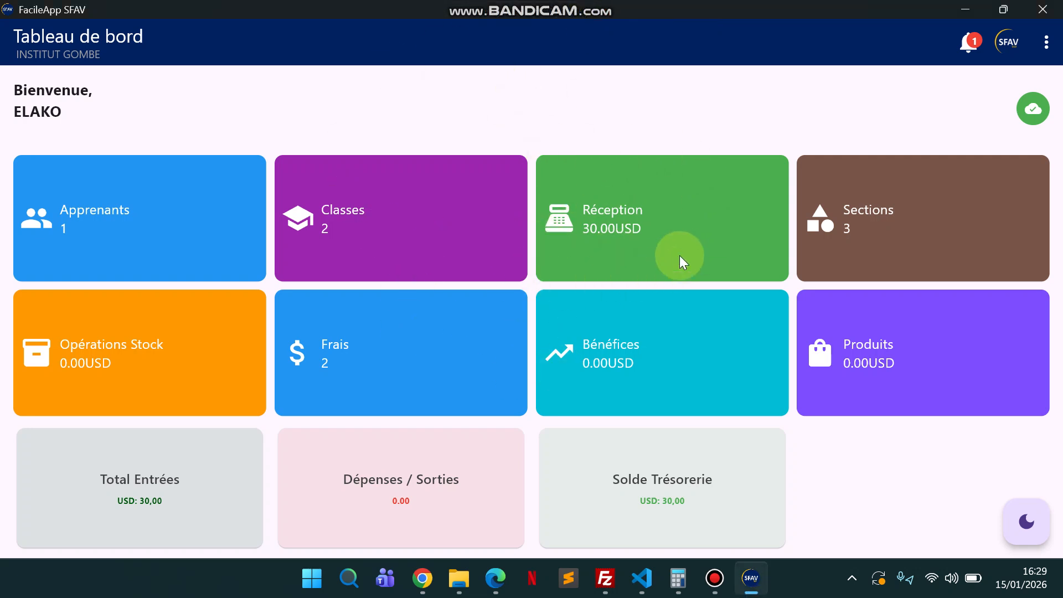
click(640, 225)
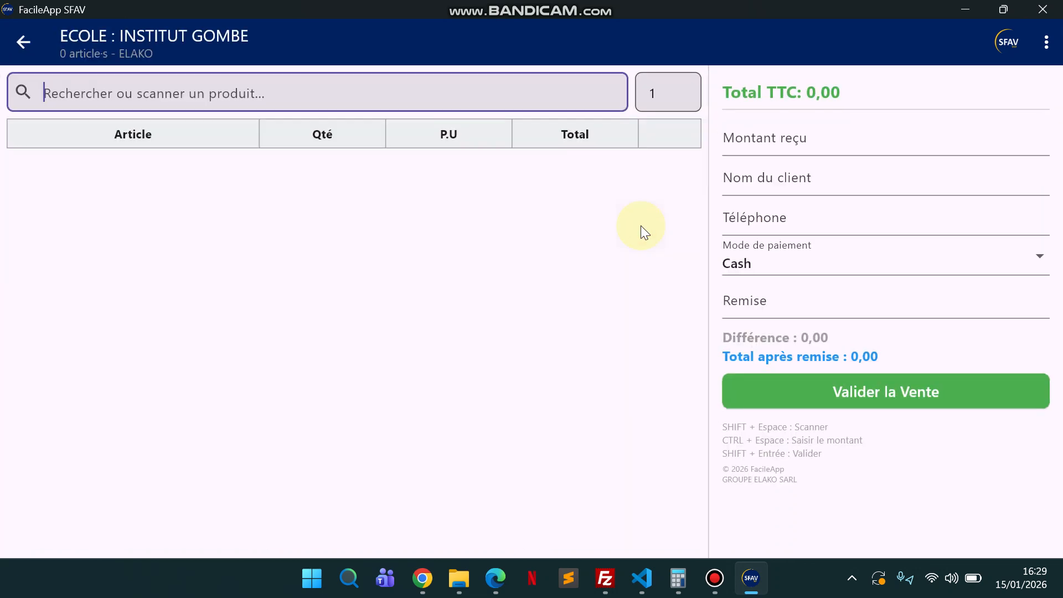
click(1044, 43)
click(885, 255)
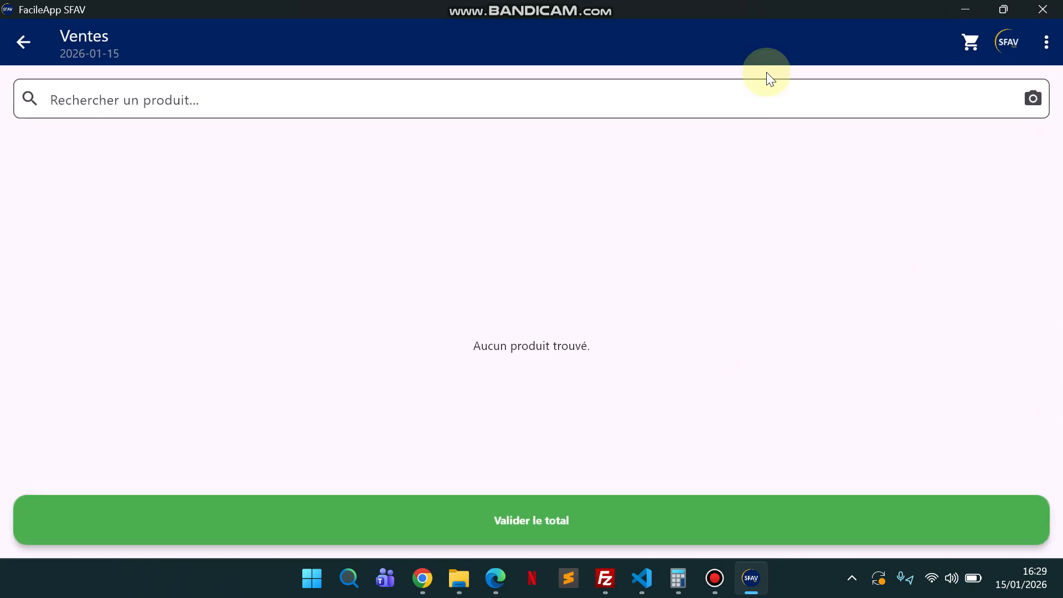
Set up the Rapport des Ventes - Recettes with start and end dates 2026-01-15, Rapport Synthèse non and Caissier(ère) tous
click(1047, 43)
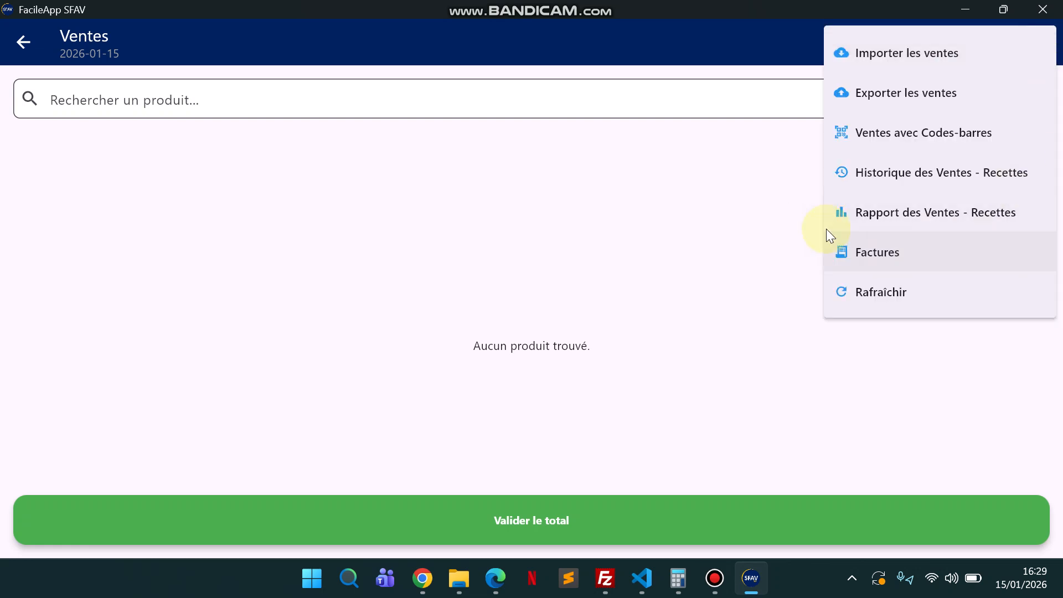
click(957, 218)
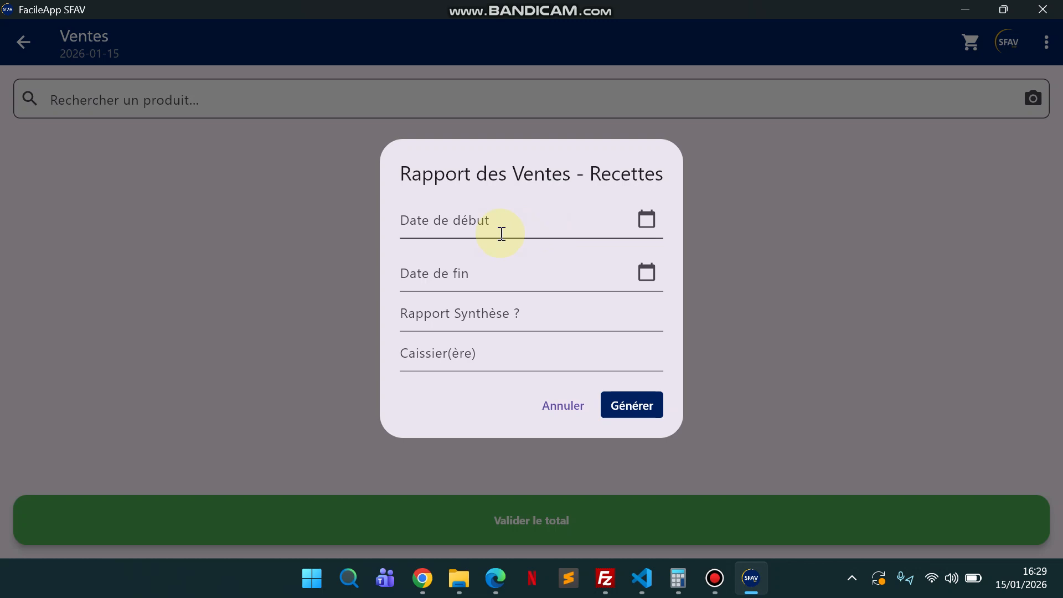
click(623, 210)
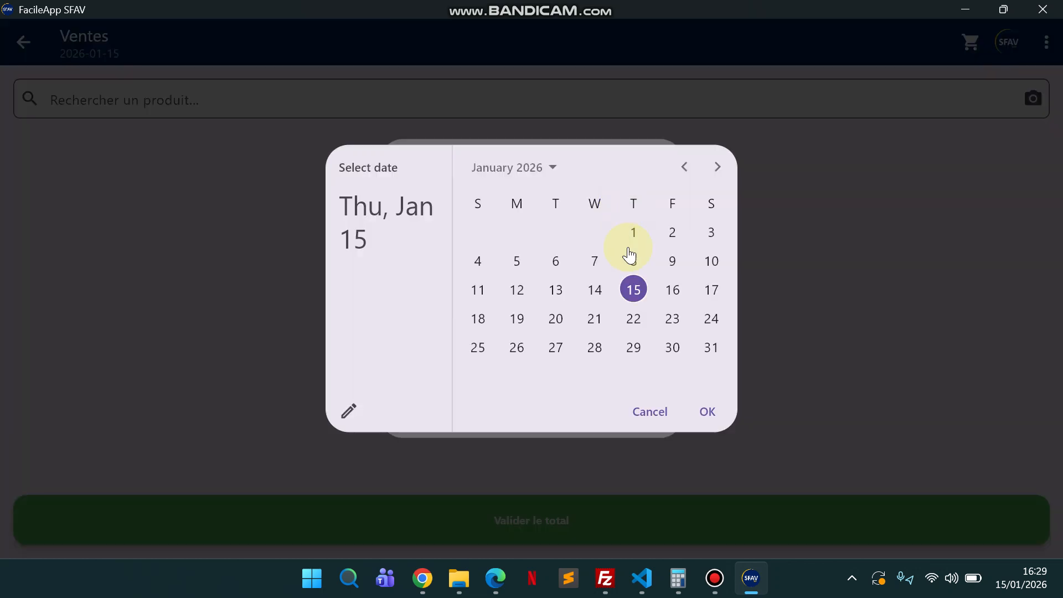
click(707, 410)
click(567, 266)
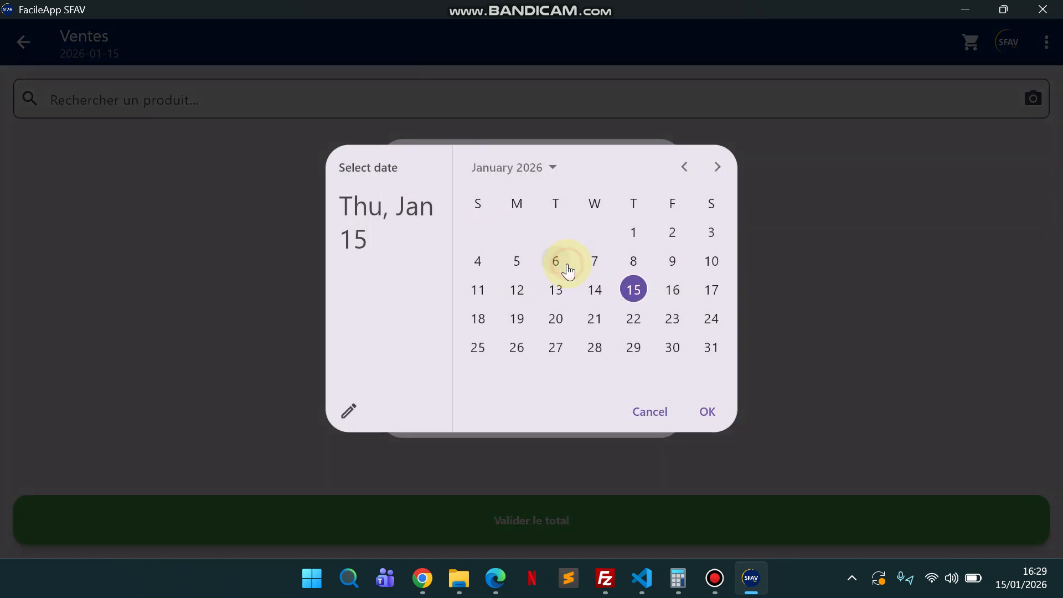
click(708, 411)
click(473, 305)
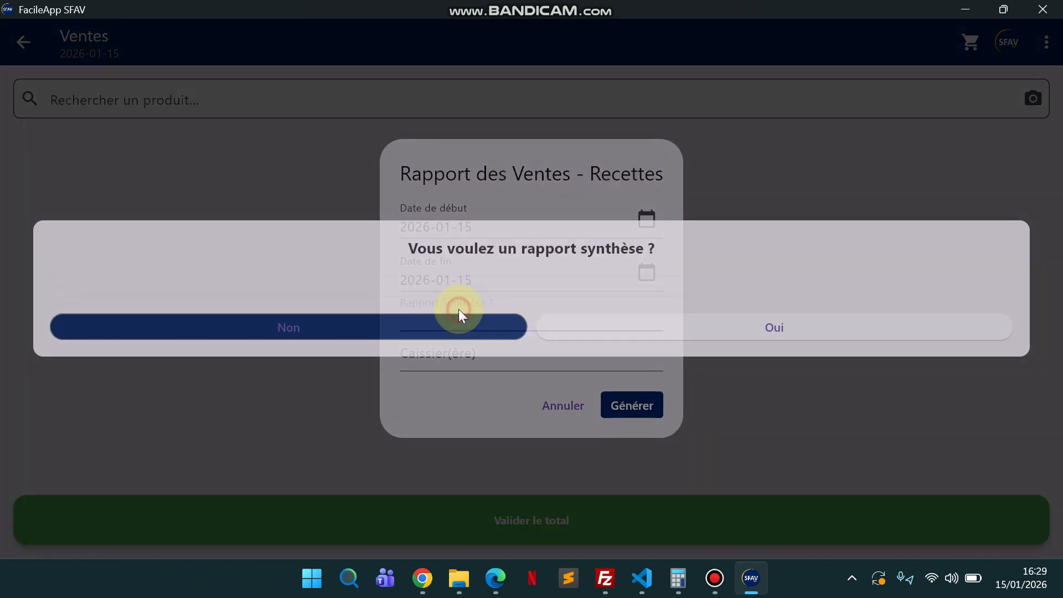
click(396, 332)
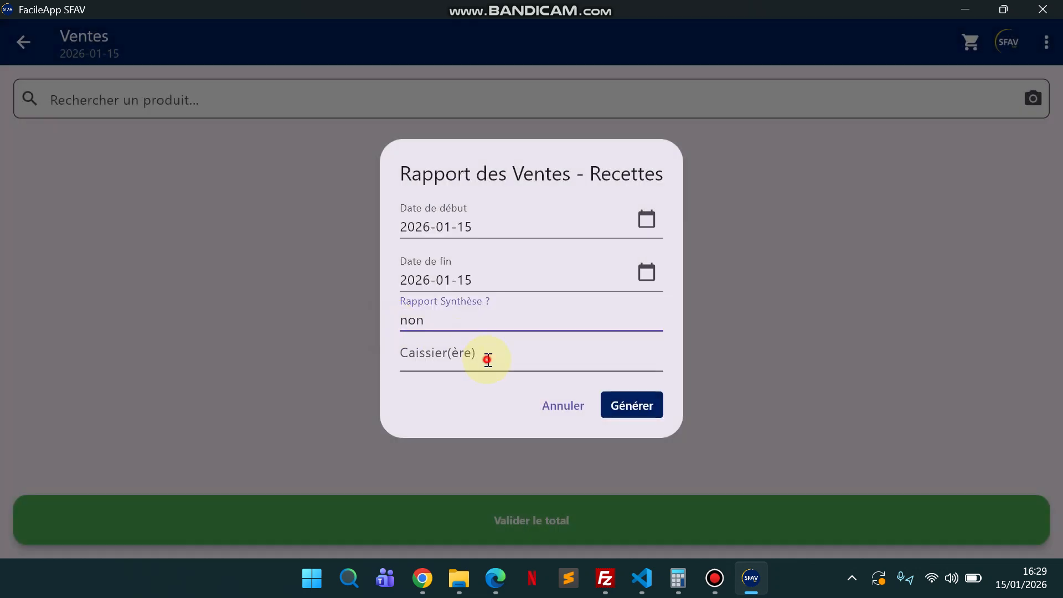
click(487, 359)
click(132, 153)
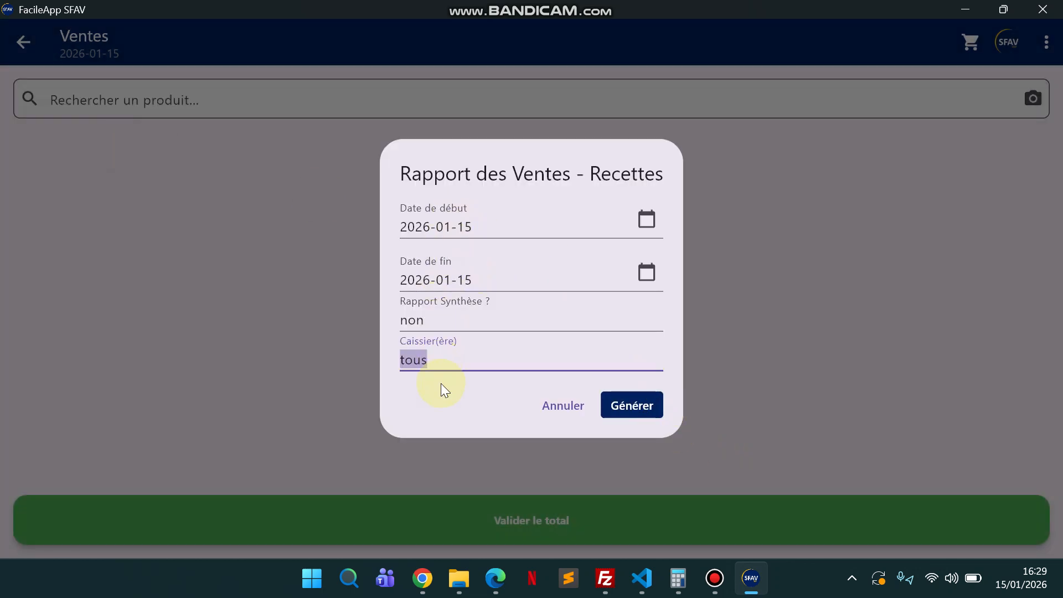
Generate and display the sales receipts report, look over its payments and totals, and return to the report settings
click(631, 404)
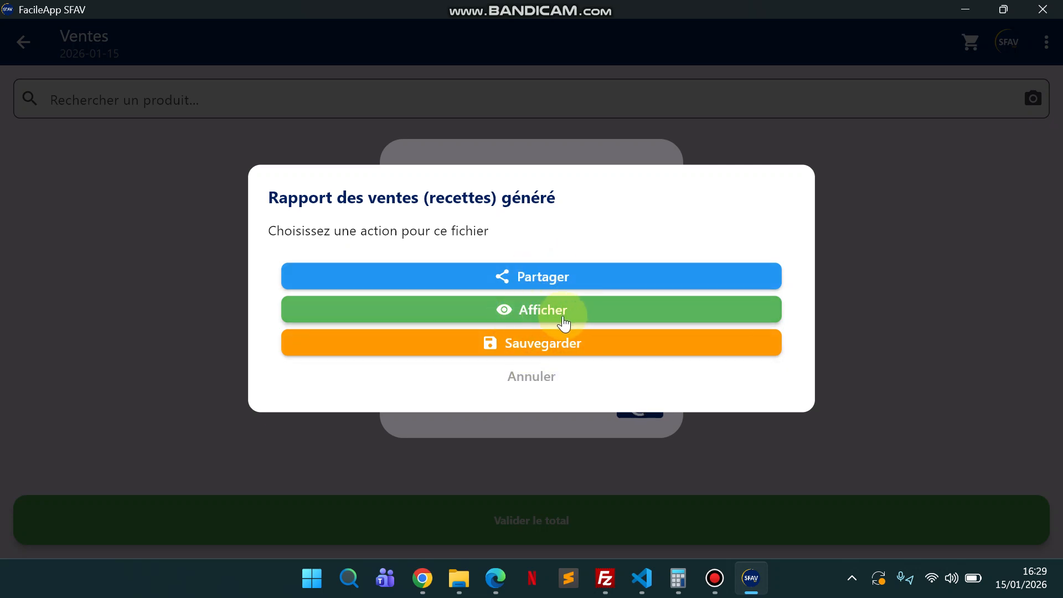
click(555, 310)
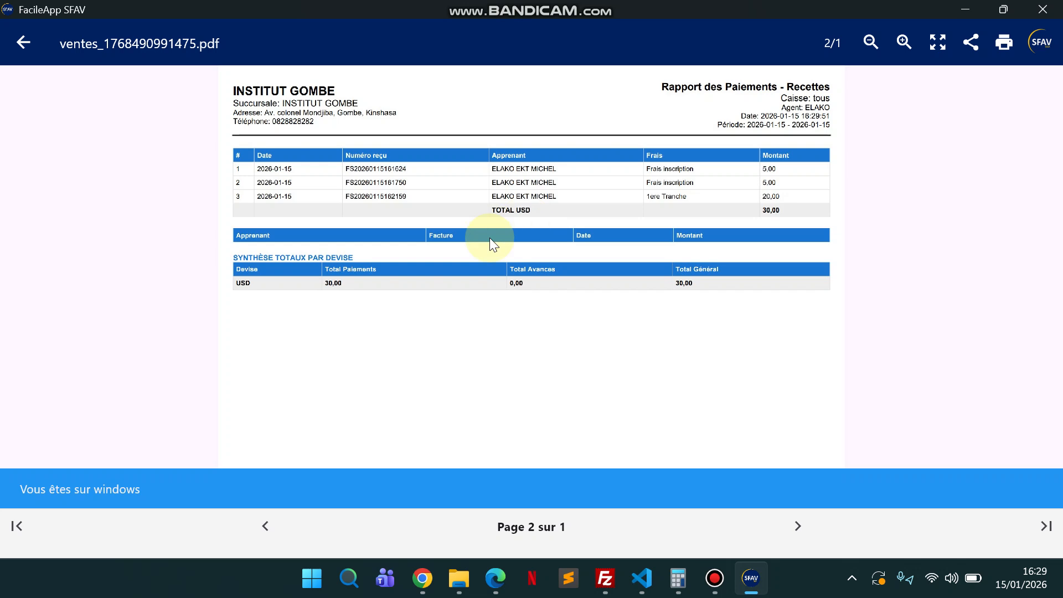
scroll(490, 238, down, 3)
scroll(490, 238, up, 3)
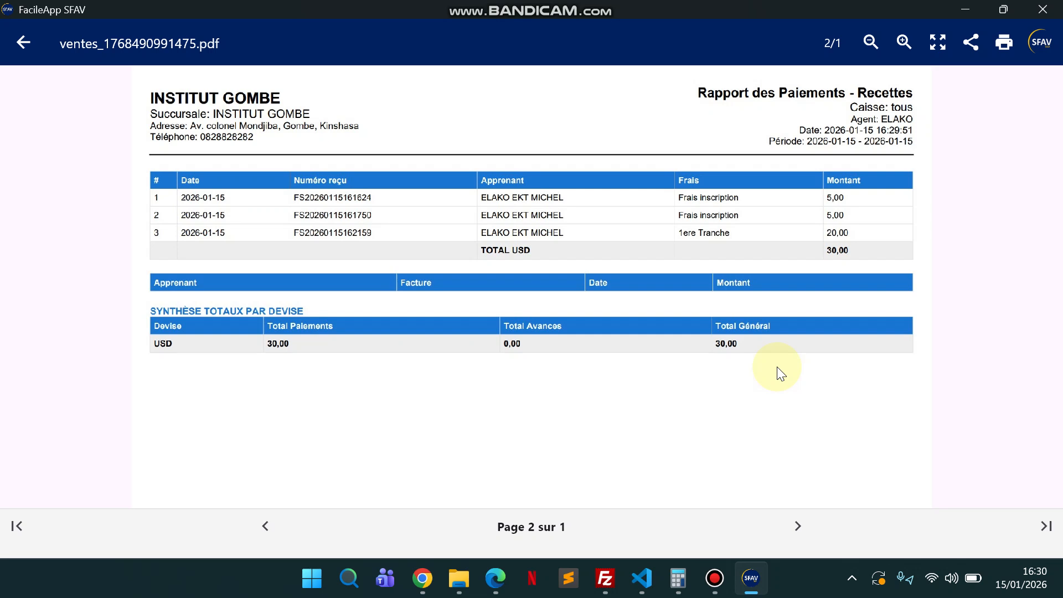
click(21, 42)
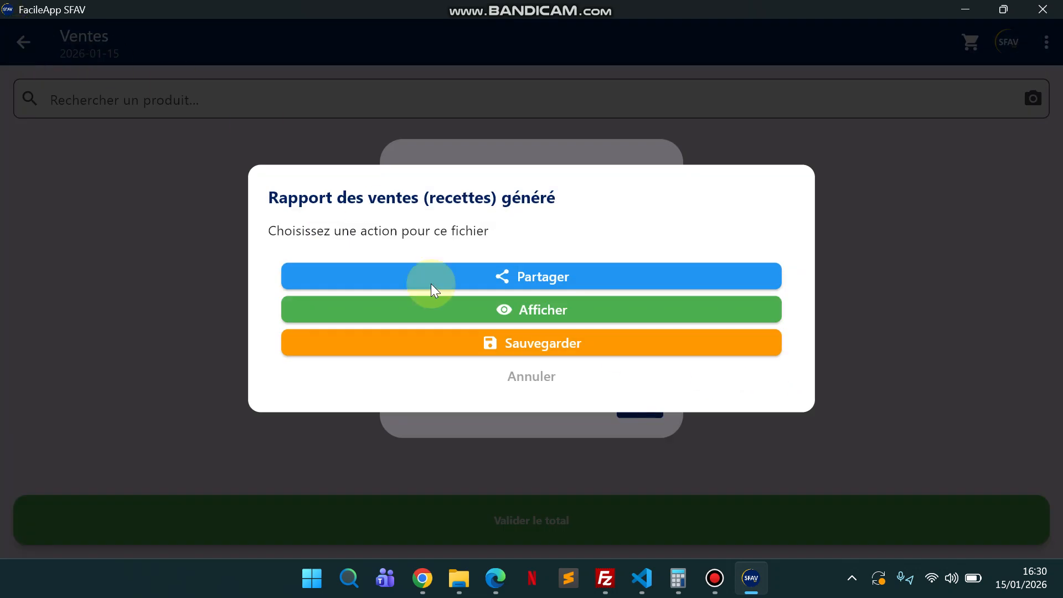
click(535, 378)
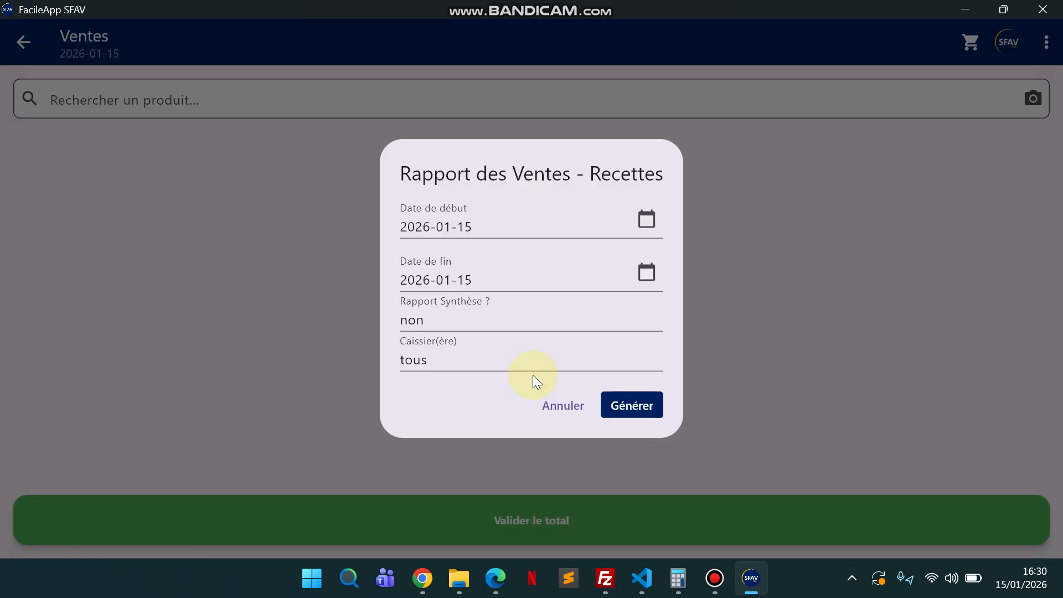